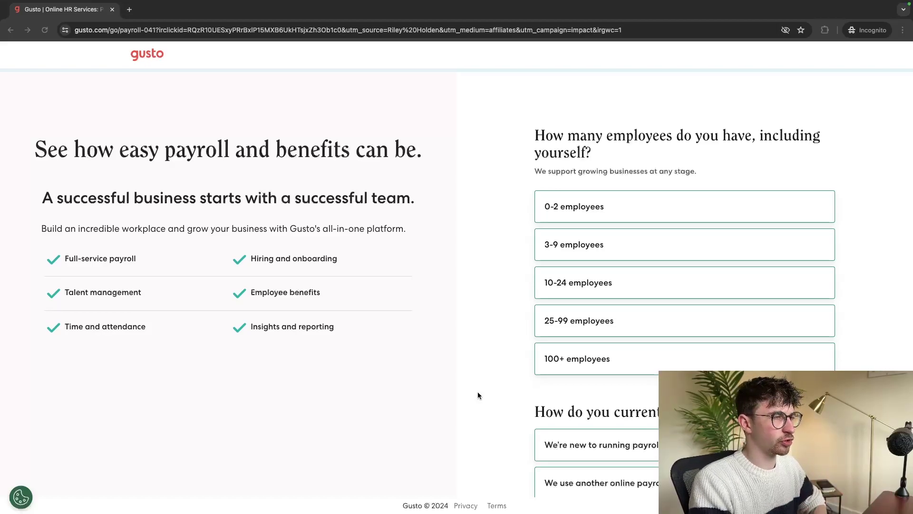
Answer the questionnaire: 3-9 employees, new to running payroll, working in an office or remotely
scroll(744, 252, "down", 5)
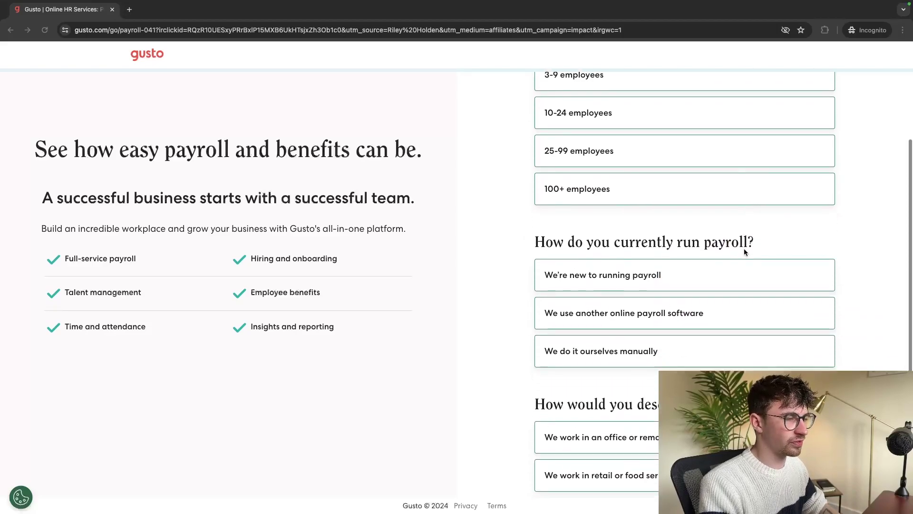
scroll(744, 252, "down", 2)
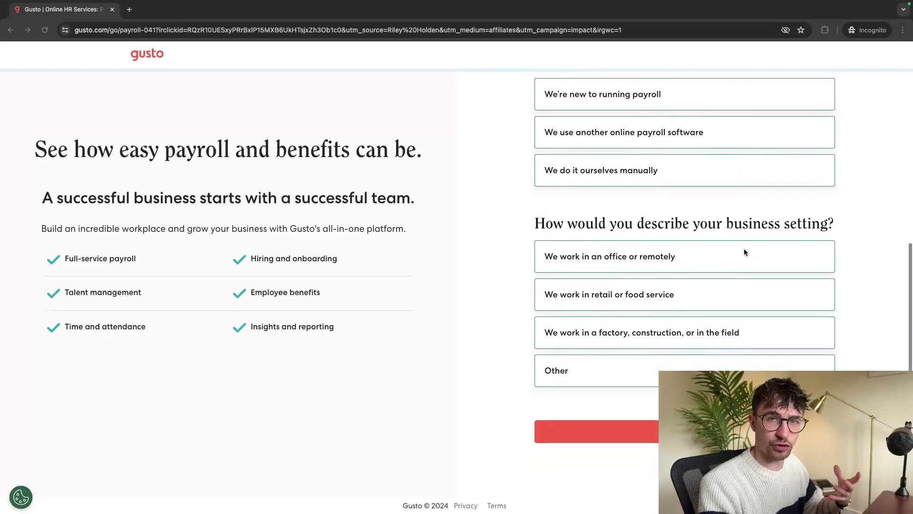
scroll(745, 252, "up", 7)
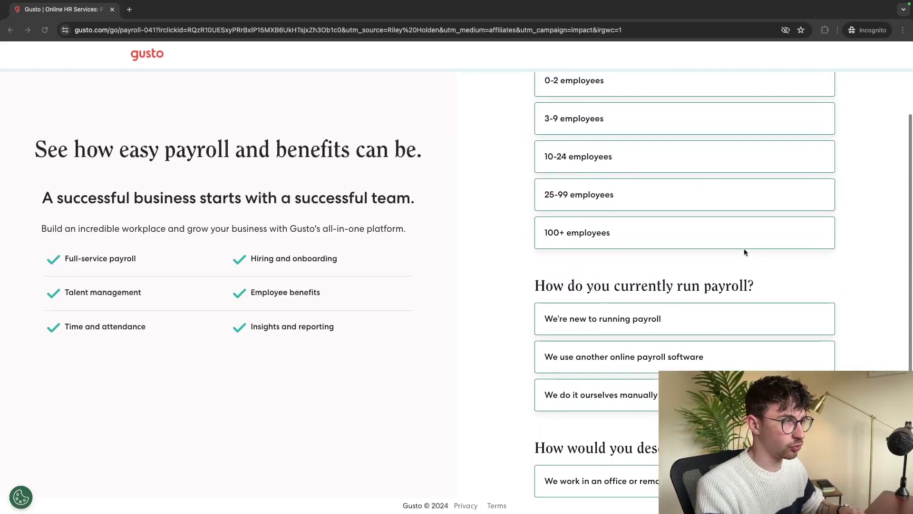
left_click_drag(595, 153, 585, 136)
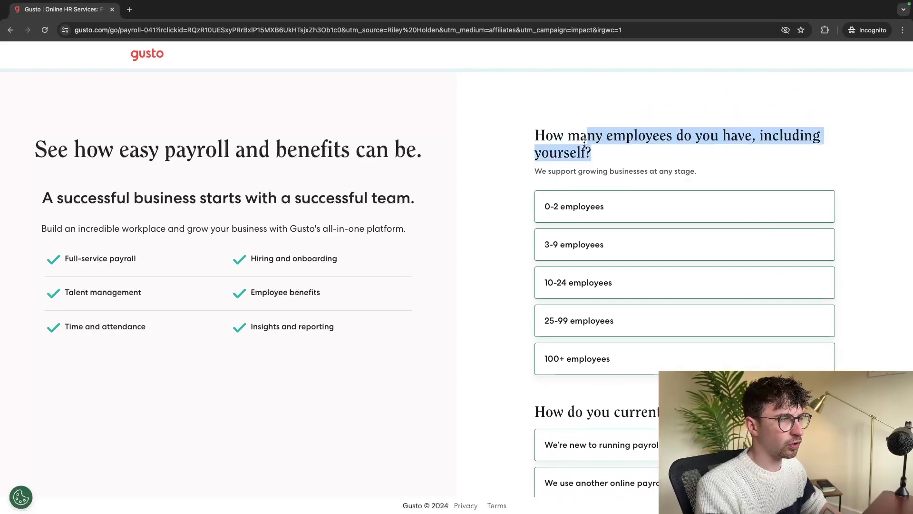
left_click(510, 139)
left_click(558, 244)
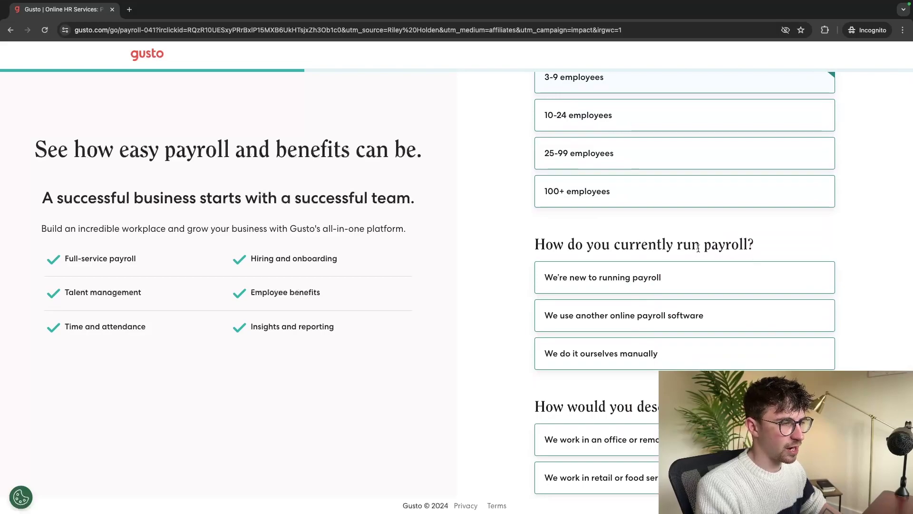
scroll(818, 225, "down", 1)
scroll(817, 225, "down", 3)
left_click(744, 200)
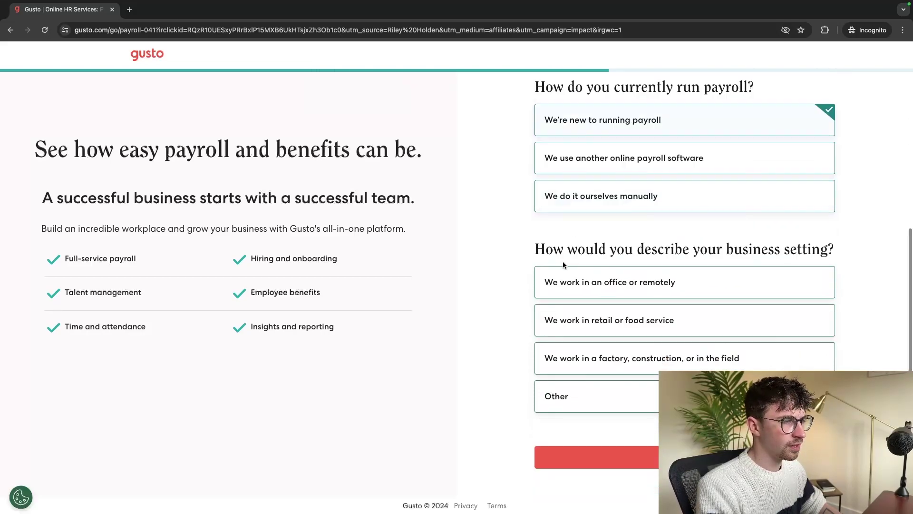
left_click(659, 296)
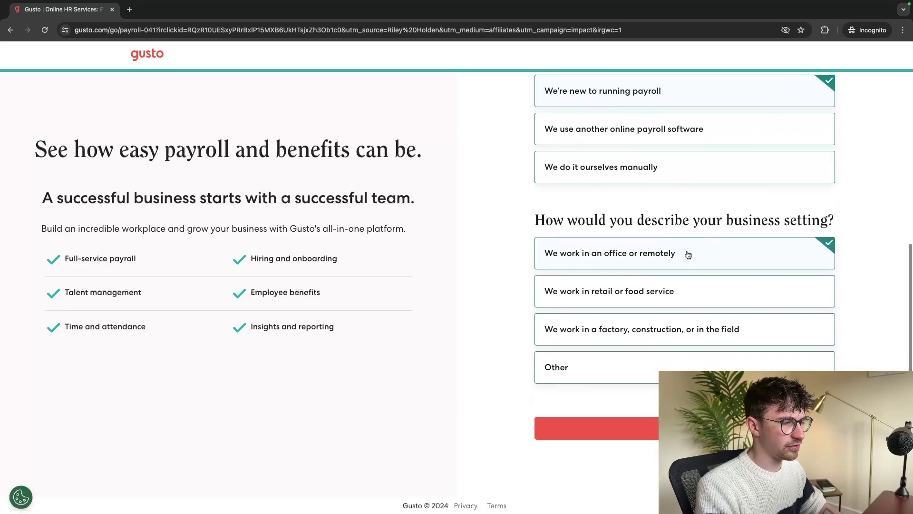
Submit the answers, then fill in the sign-up form for G-Force North with 3 employees and create the account
left_click(685, 428)
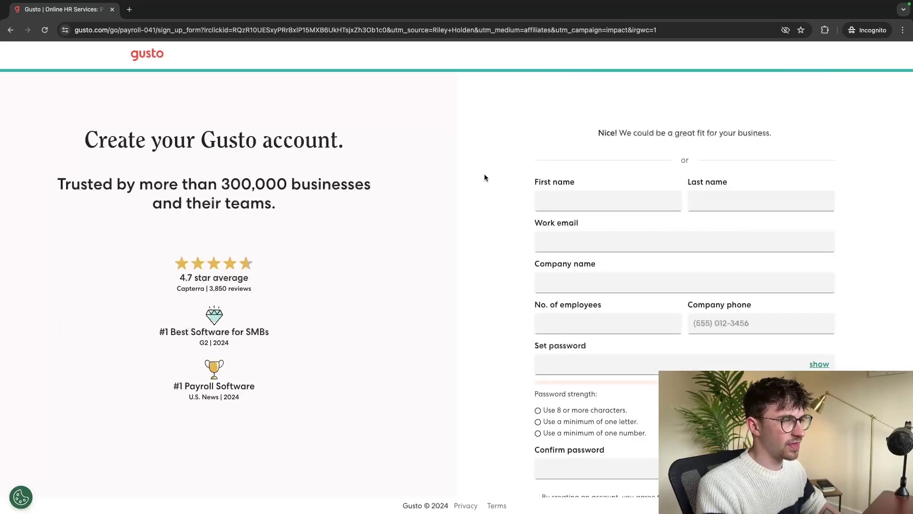
scroll(632, 367, "down", 1)
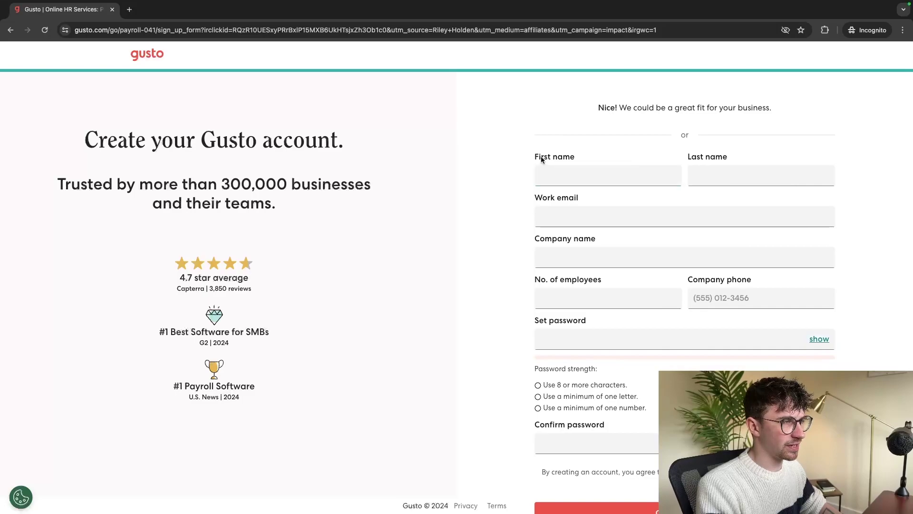
left_click(583, 177)
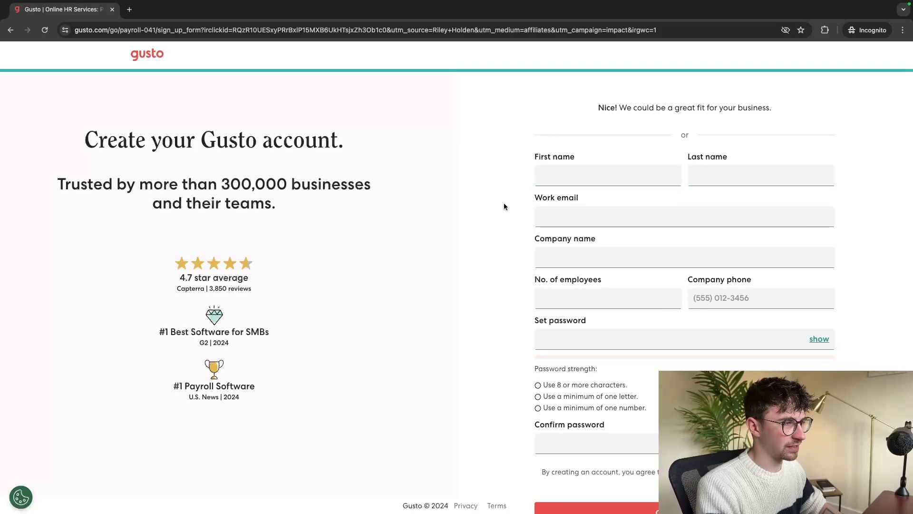
scroll(553, 199, "up", 1)
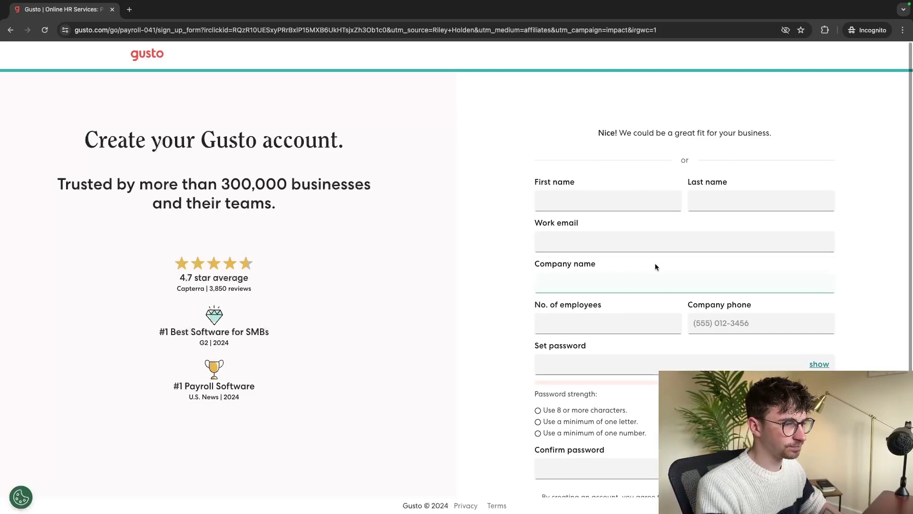
scroll(666, 370, "down", 3)
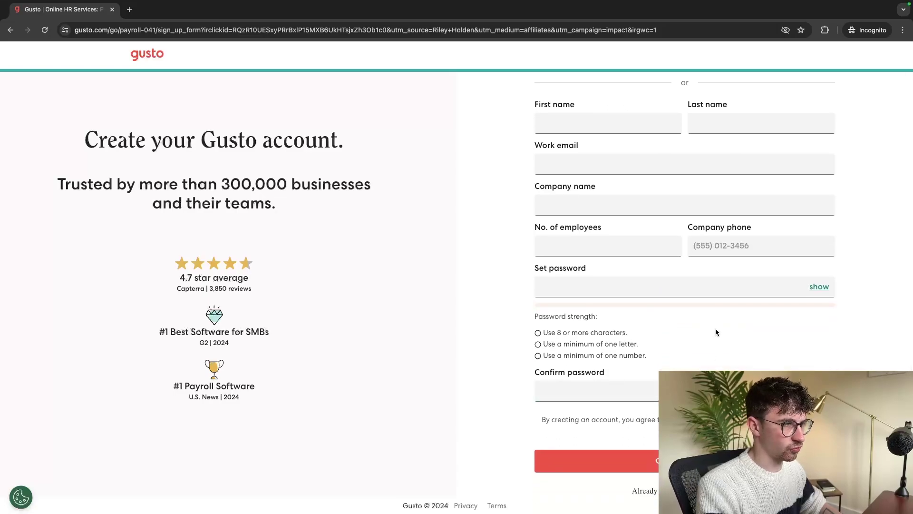
scroll(619, 164, "up", 2)
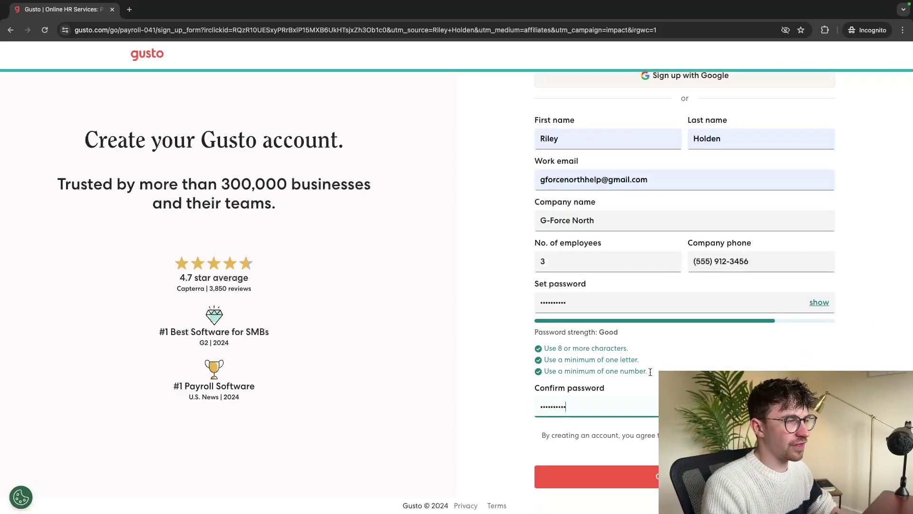
scroll(710, 358, "down", 1)
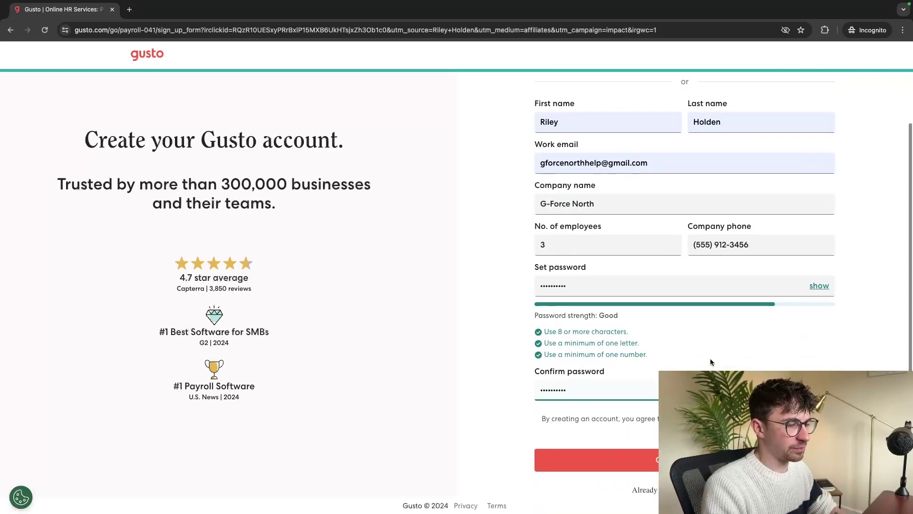
key("Tab")
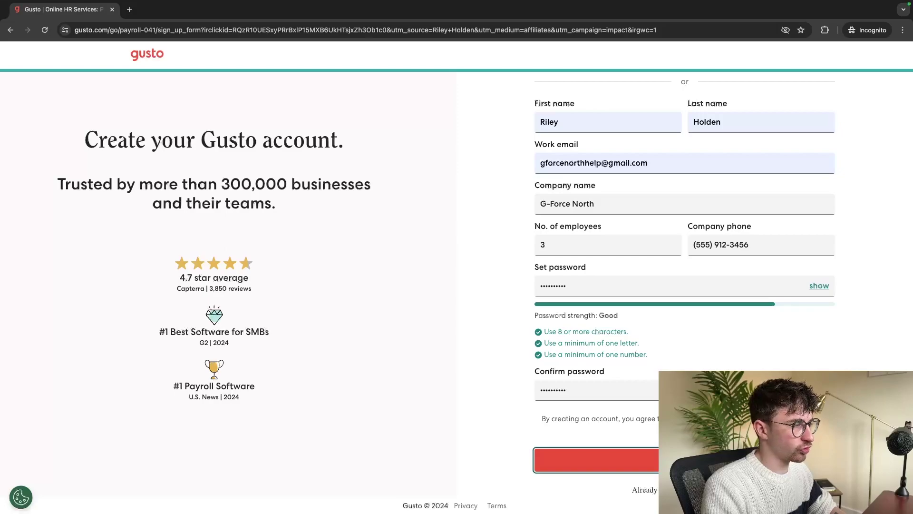
key("Return")
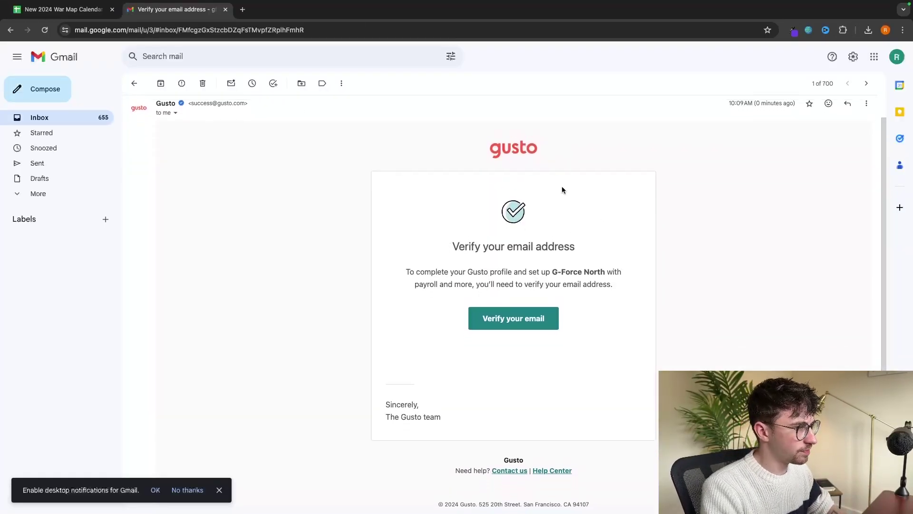
Verify the email address using the button in Gusto's 'Verify your email address' message
left_click_drag(439, 246, 578, 247)
left_click(542, 196)
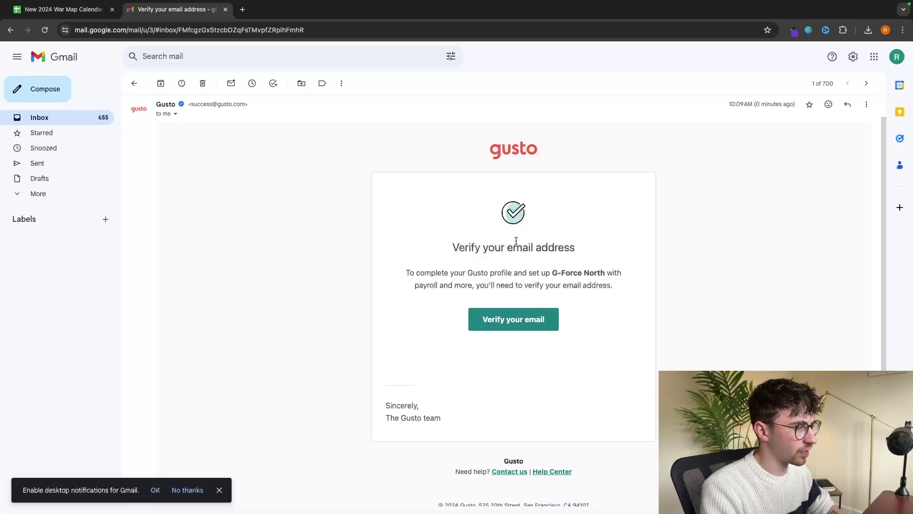
left_click(501, 321)
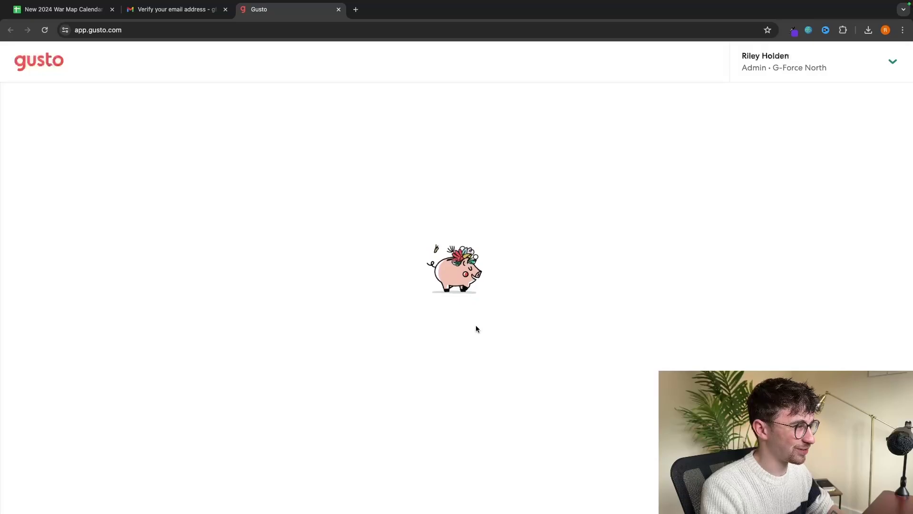
Mark only domestic employees as paid, answer 'We're new to running payroll', and continue
left_click_drag(178, 127, 433, 130)
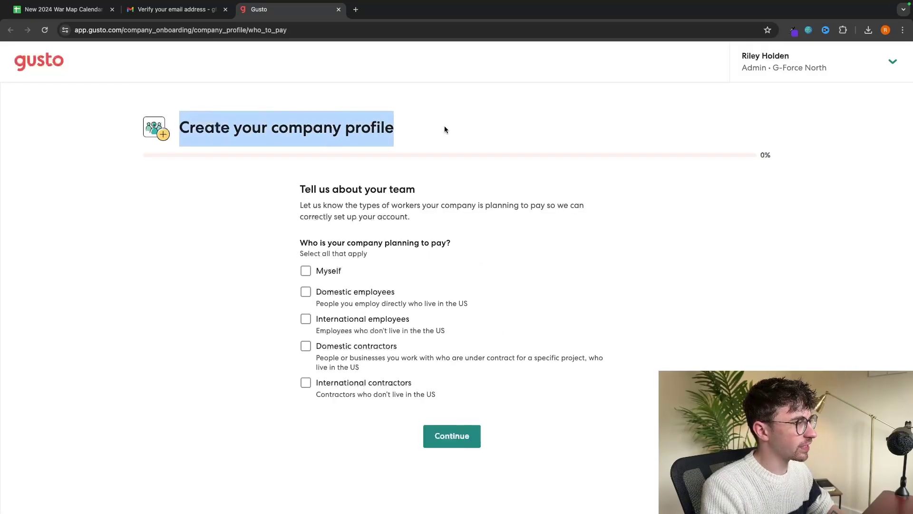
left_click(445, 126)
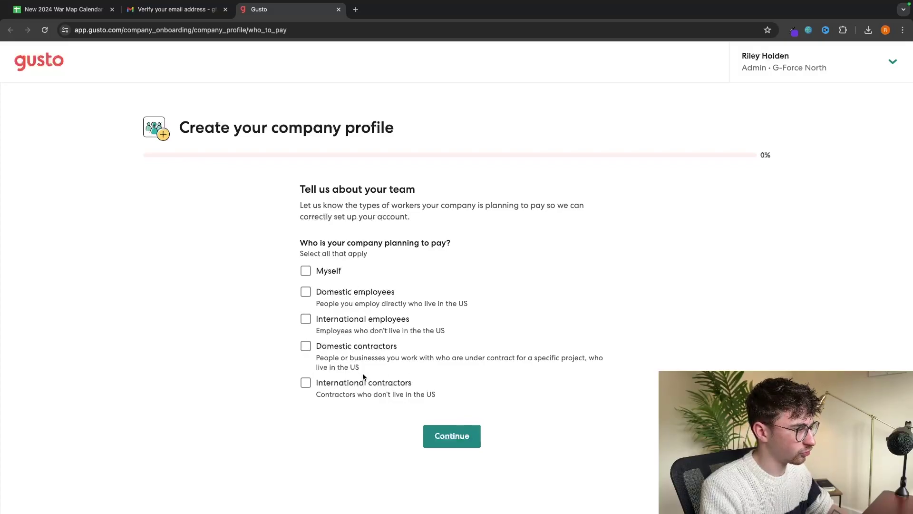
left_click(379, 290)
scroll(402, 264, "down", 2)
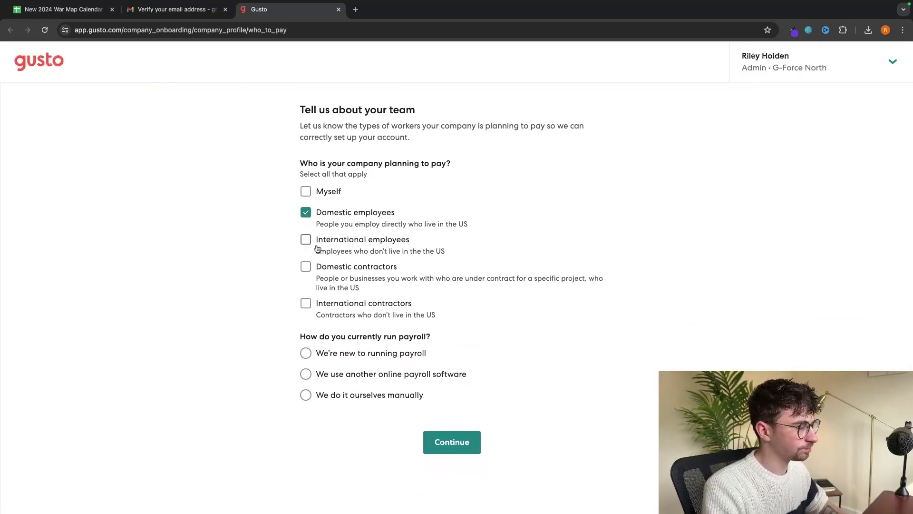
left_click(358, 246)
scroll(356, 243, "down", 2)
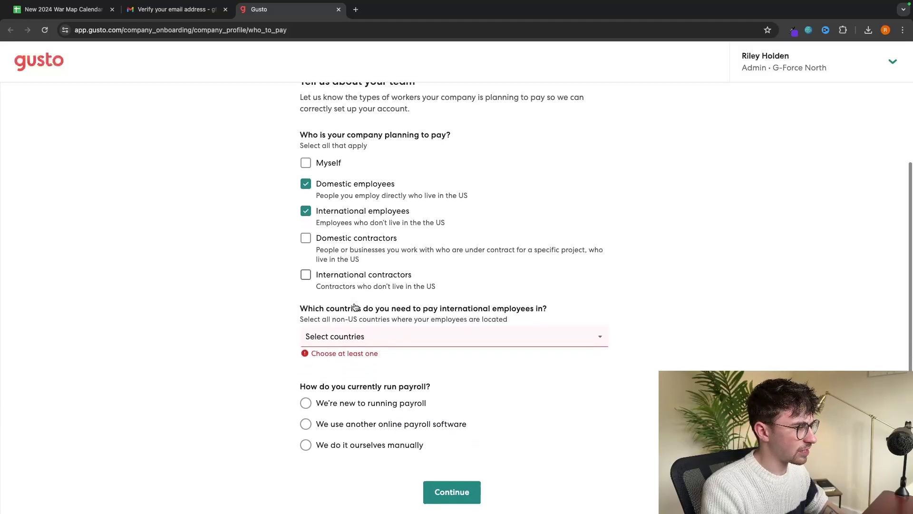
left_click_drag(301, 281, 553, 278)
left_click(564, 277)
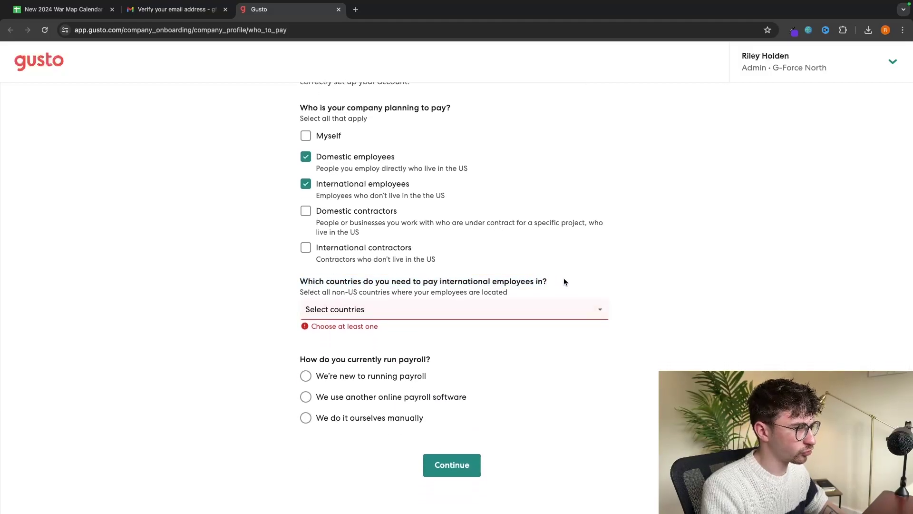
left_click(385, 187)
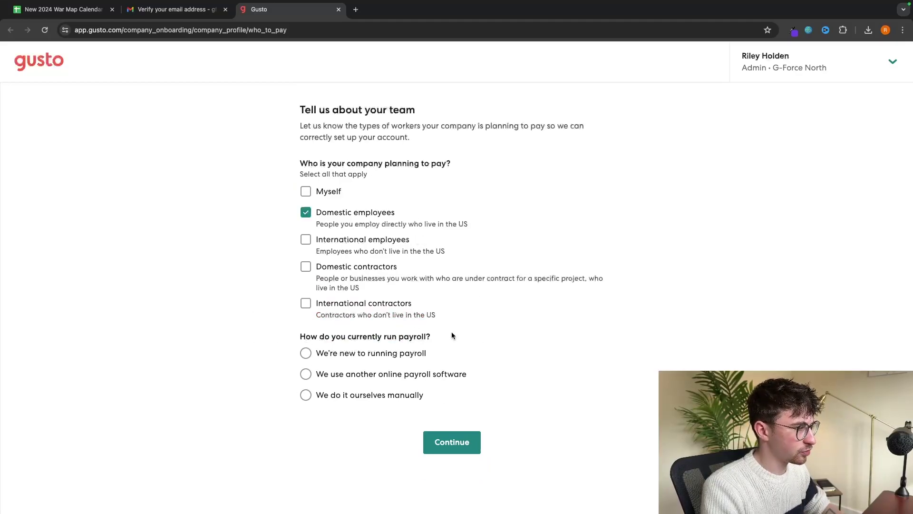
left_click(375, 357)
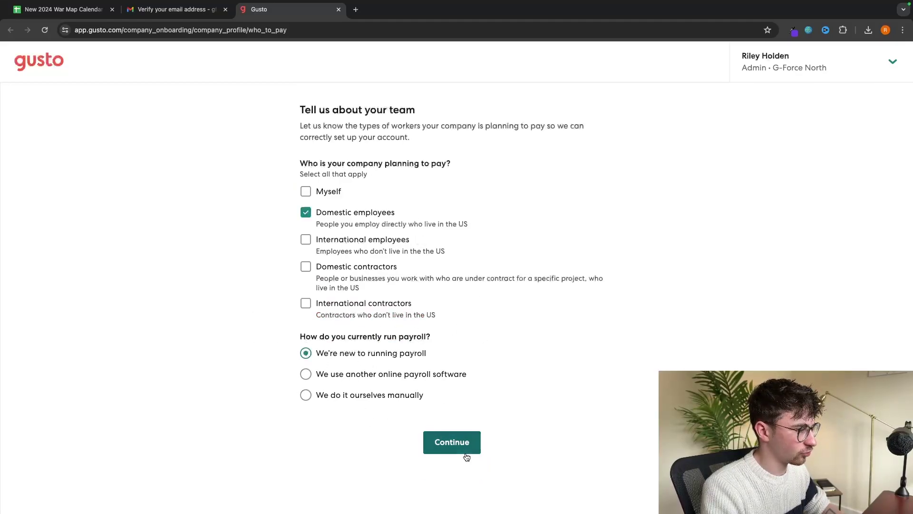
left_click(464, 448)
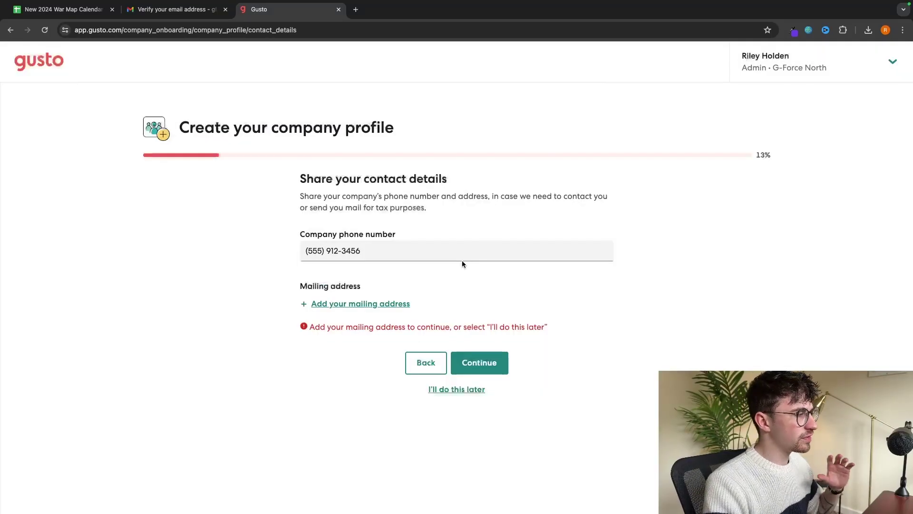
Open the mailing address form and close it without adding an address
left_click(317, 304)
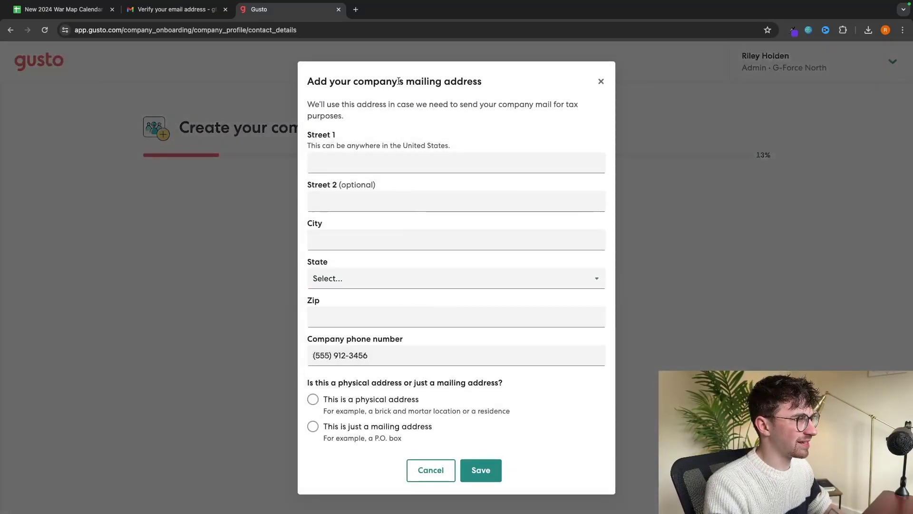
left_click_drag(454, 103, 508, 110)
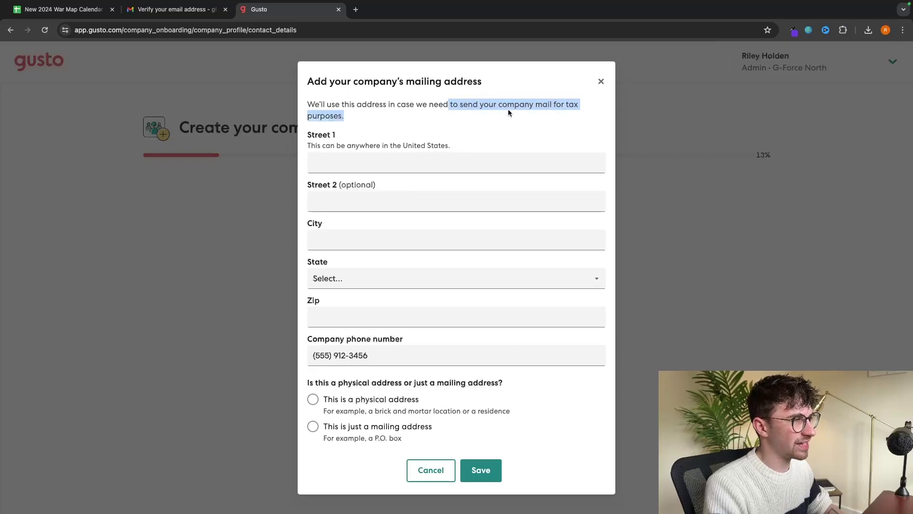
left_click(509, 121)
left_click(601, 82)
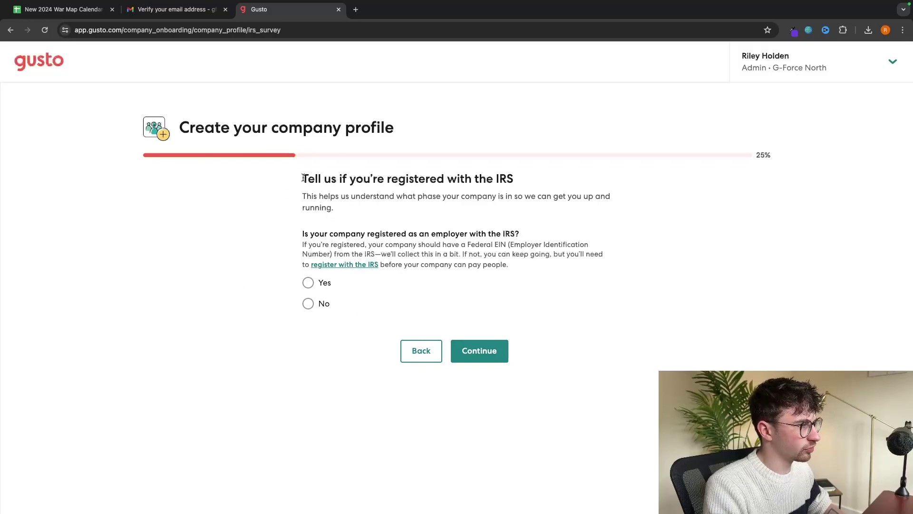
Answer Yes to IRS registration, company bank account and hired employees, then submit
left_click_drag(303, 178, 527, 179)
left_click(528, 178)
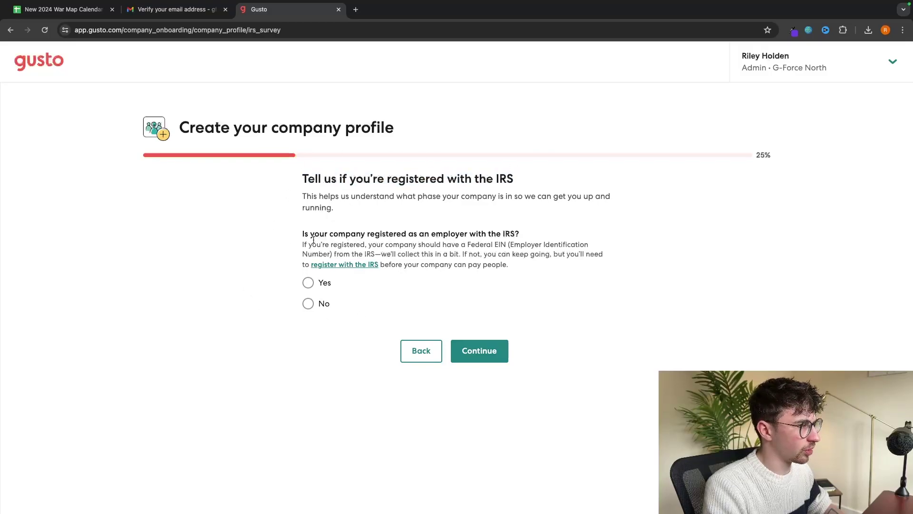
left_click(309, 283)
scroll(278, 309, "down", 2)
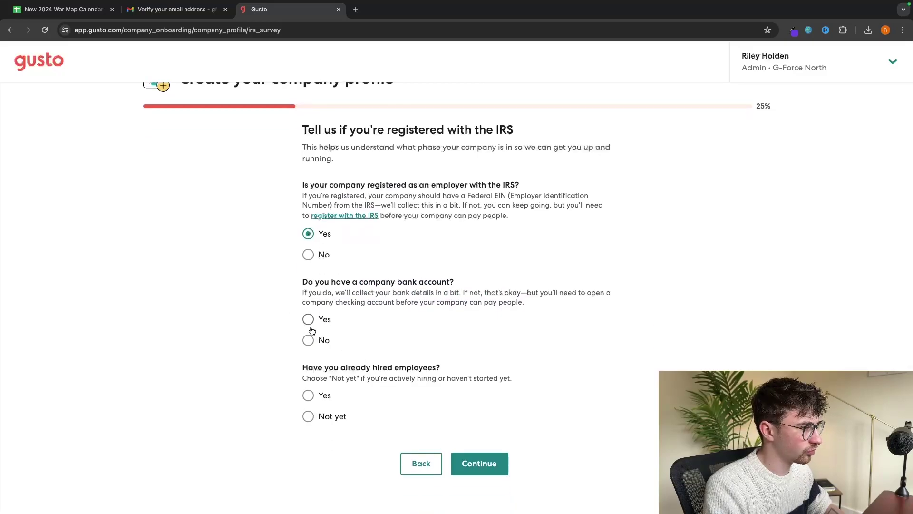
scroll(359, 327, "down", 1)
left_click(322, 380)
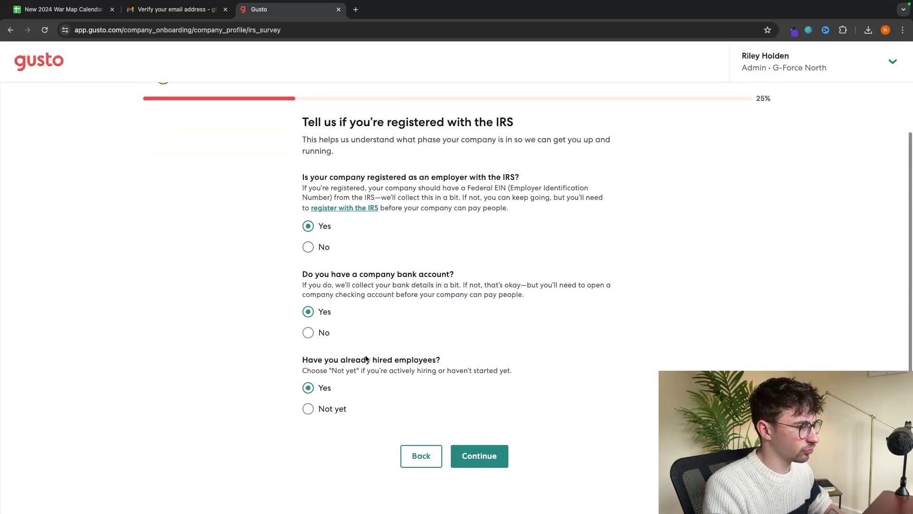
left_click(490, 457)
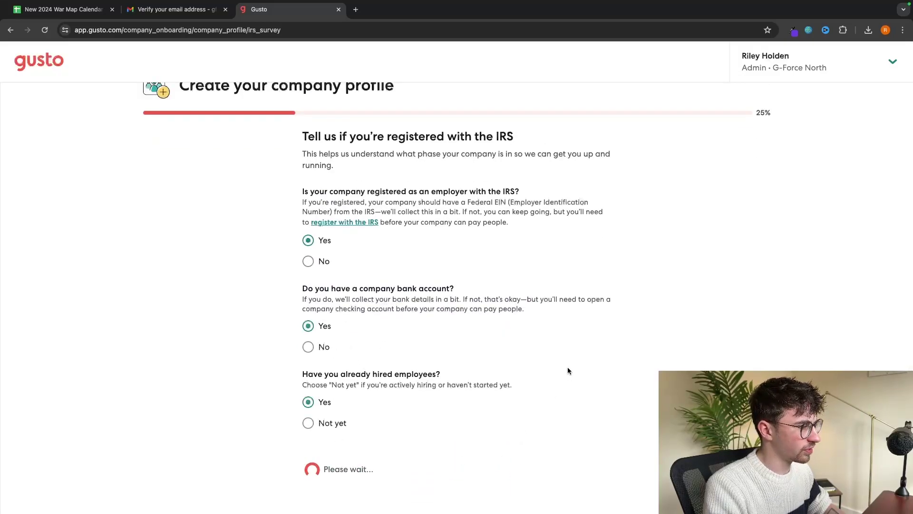
Review the federal tax questions, leaving the EIN blank and closing the entity type list unchosen
left_click_drag(276, 169, 436, 177)
left_click(456, 177)
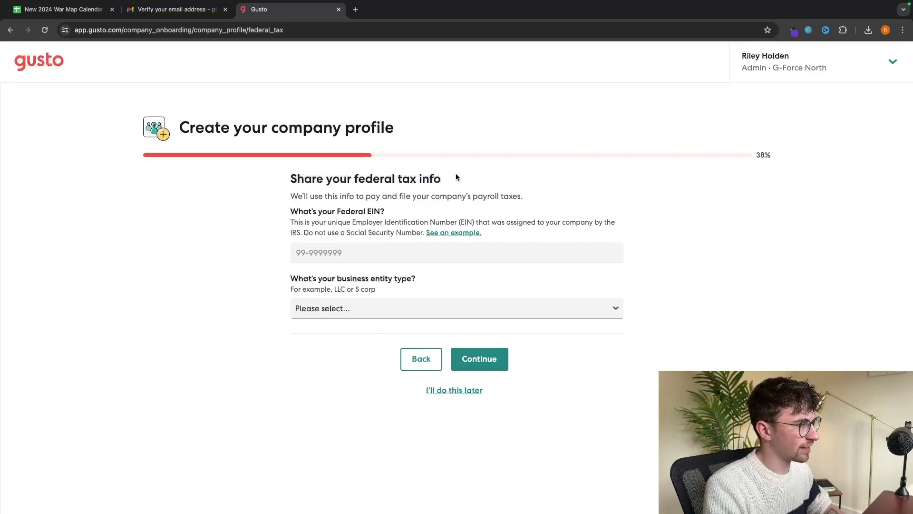
left_click_drag(290, 211, 388, 212)
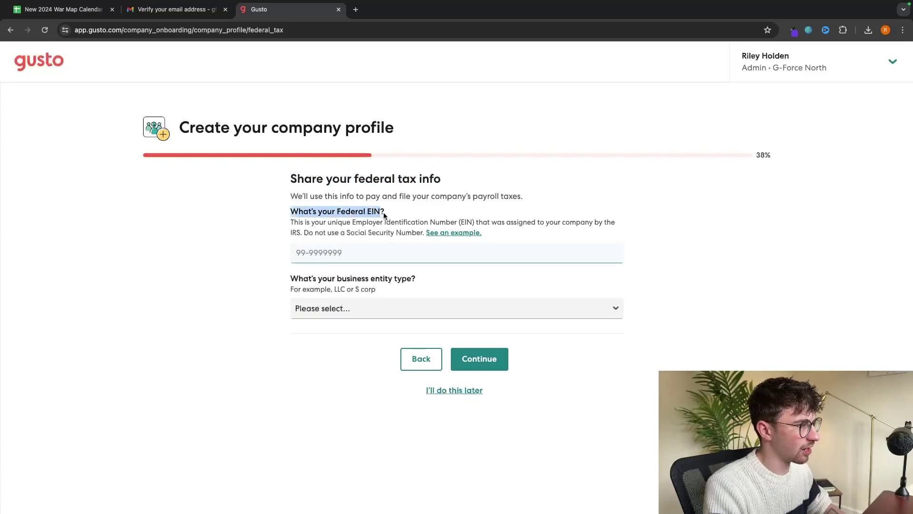
left_click(397, 215)
left_click_drag(291, 279, 426, 278)
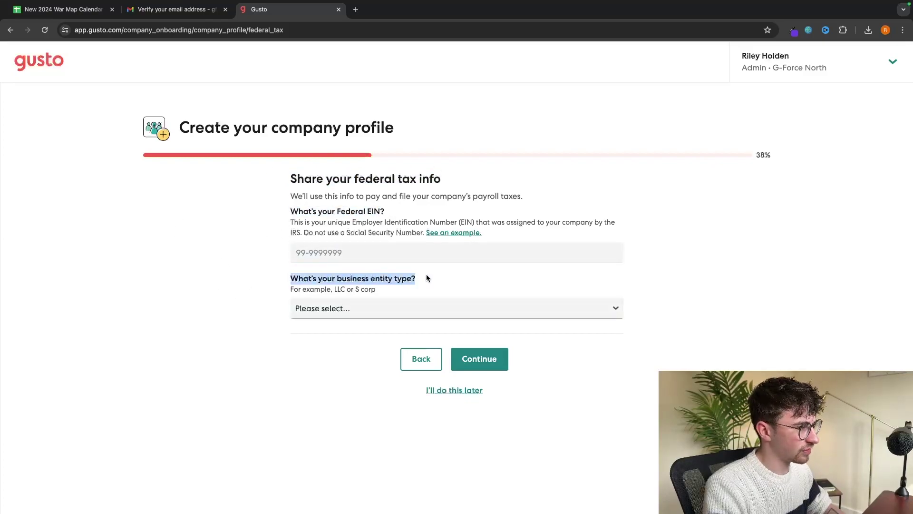
left_click(347, 309)
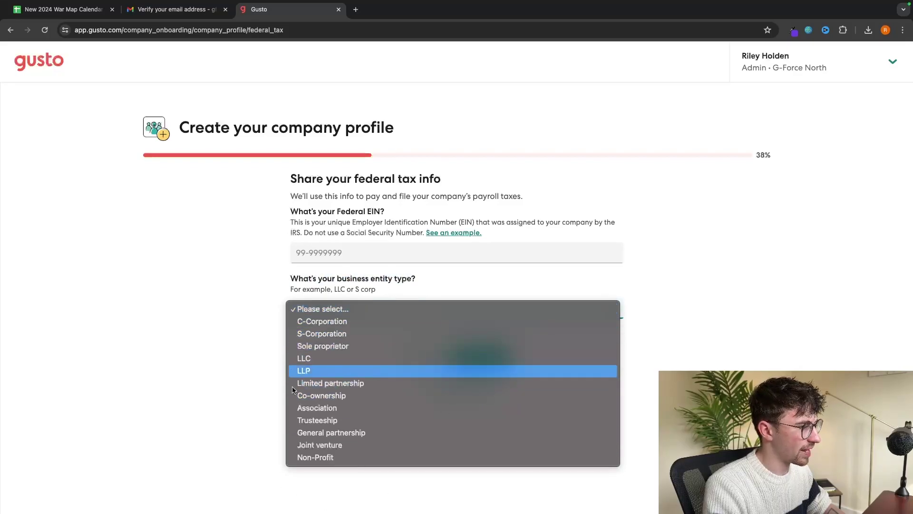
left_click(436, 293)
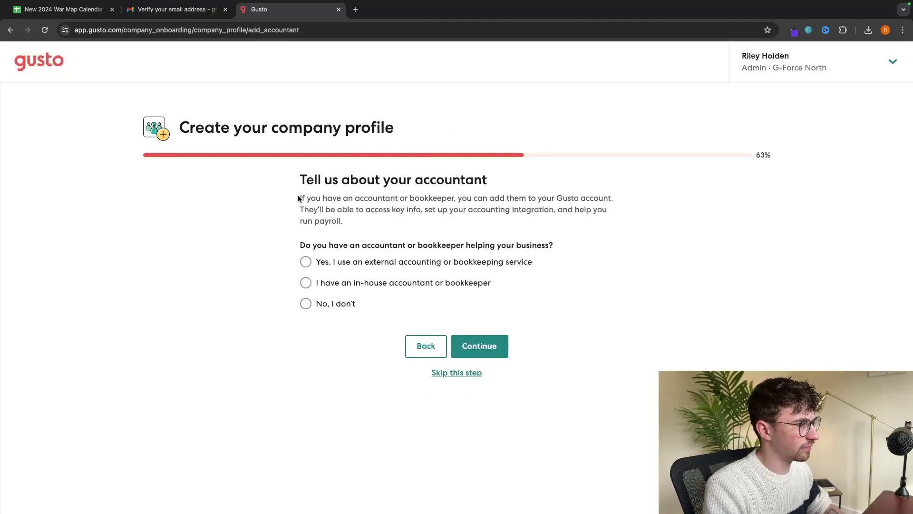
Pick the external accountant option, then switch the accountant answer to 'No, I don't'
left_click_drag(298, 196, 615, 203)
left_click(472, 199)
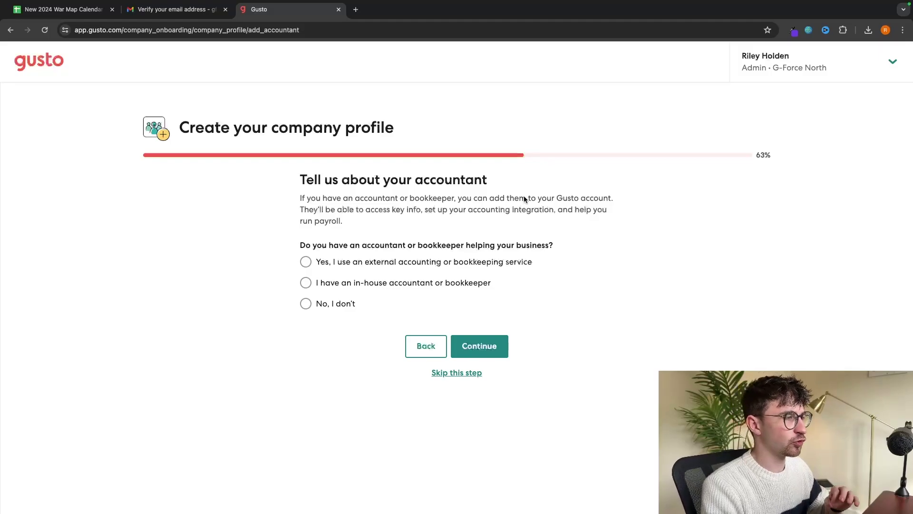
left_click_drag(299, 209, 555, 218)
left_click(556, 218)
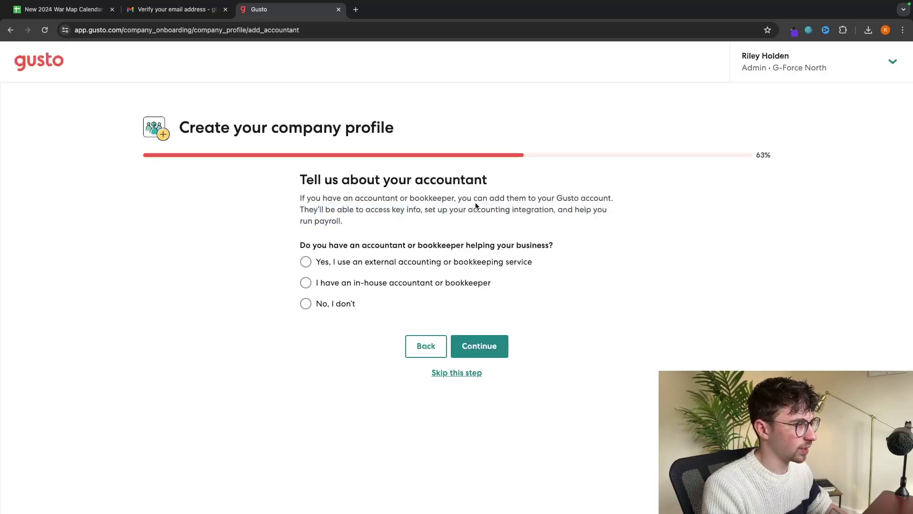
left_click(339, 264)
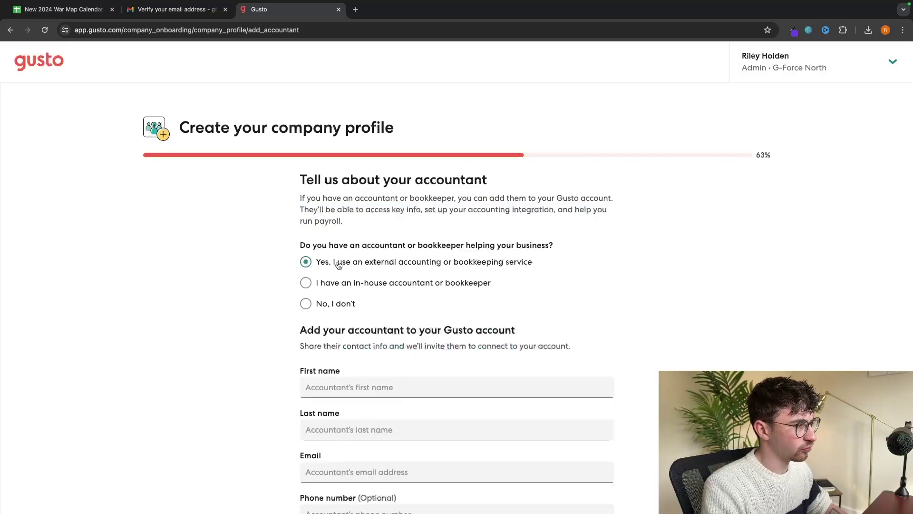
scroll(345, 265, "down", 3)
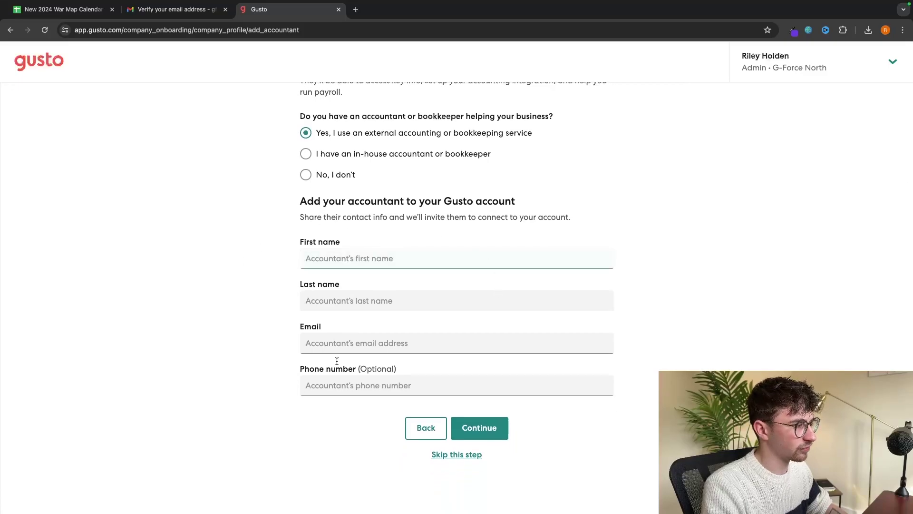
scroll(381, 358, "up", 2)
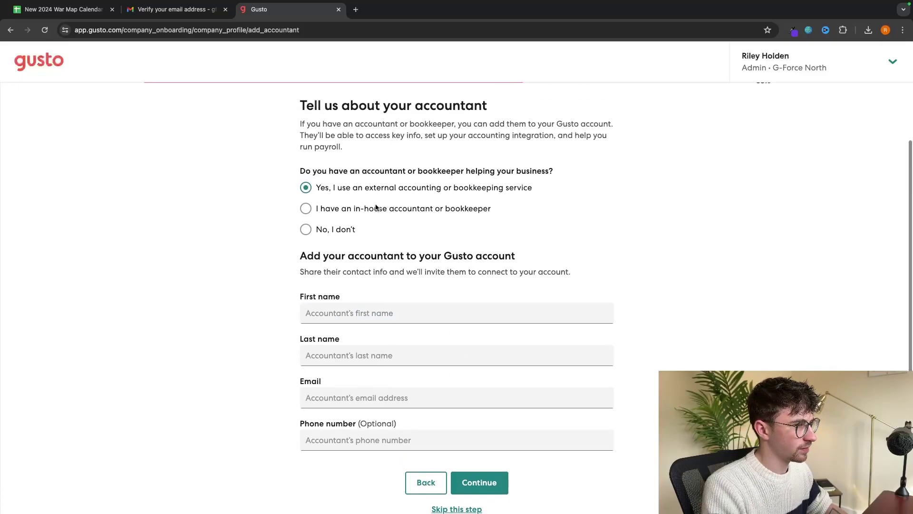
left_click(339, 228)
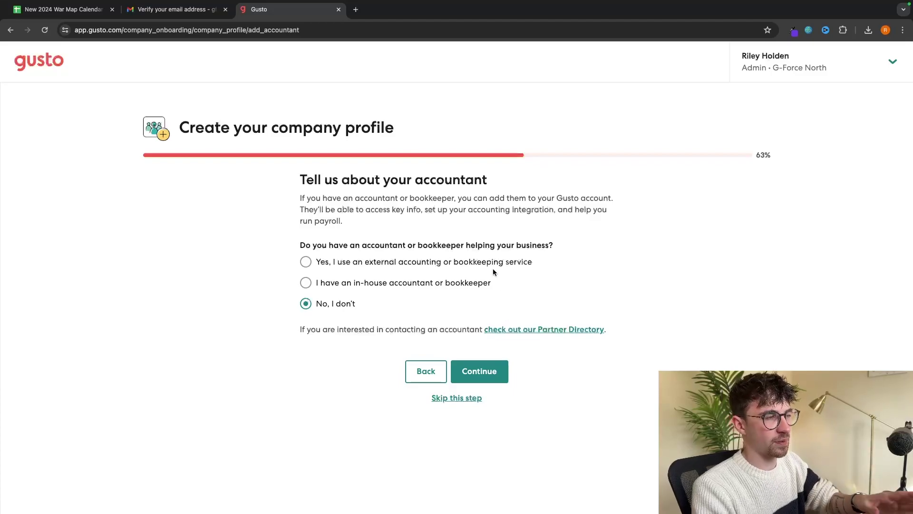
Decline offering health insurance but agree to contribute to employees' health coverage
left_click(486, 379)
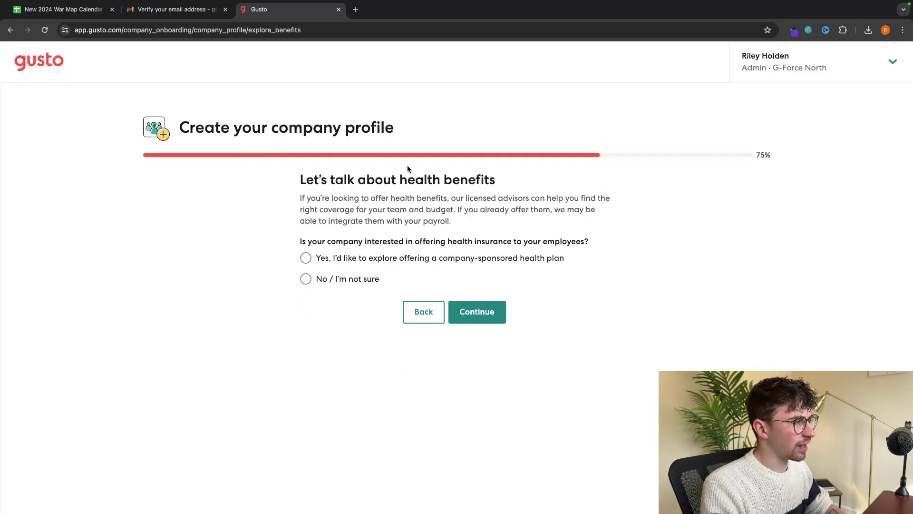
left_click_drag(589, 241, 457, 242)
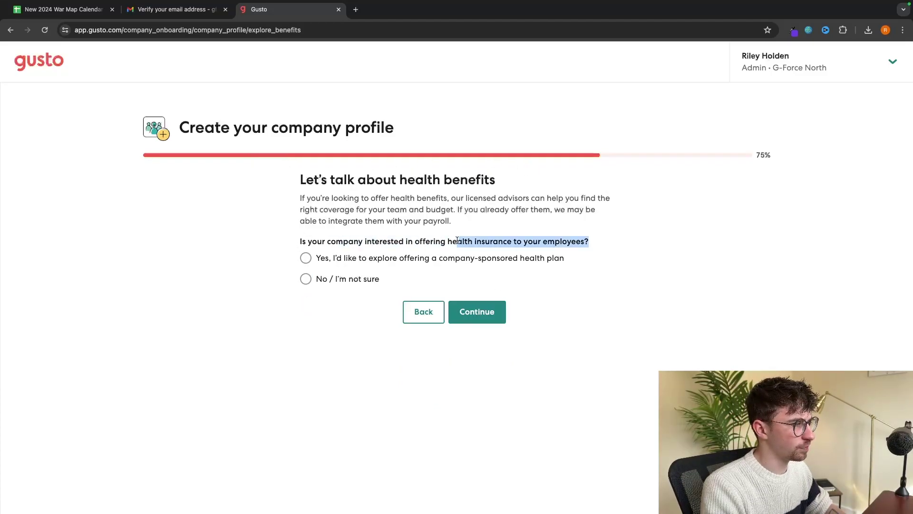
left_click(288, 247)
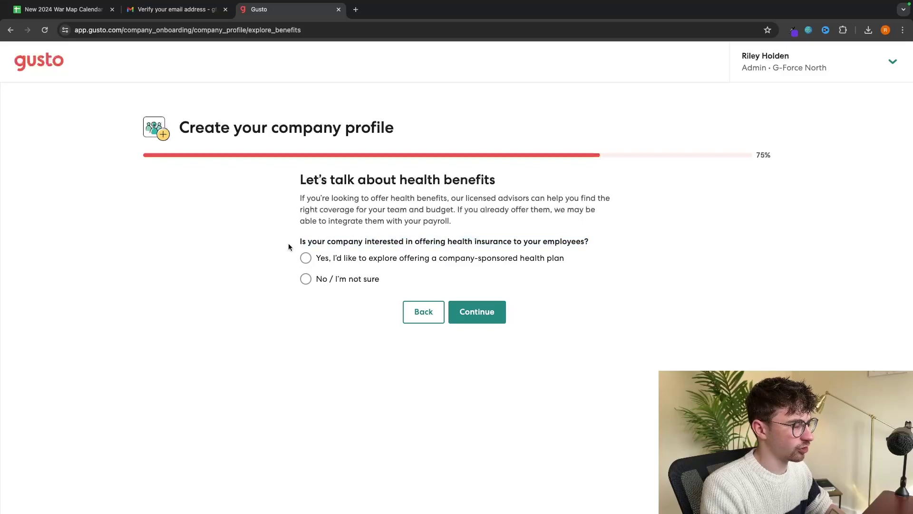
left_click(329, 281)
left_click(331, 350)
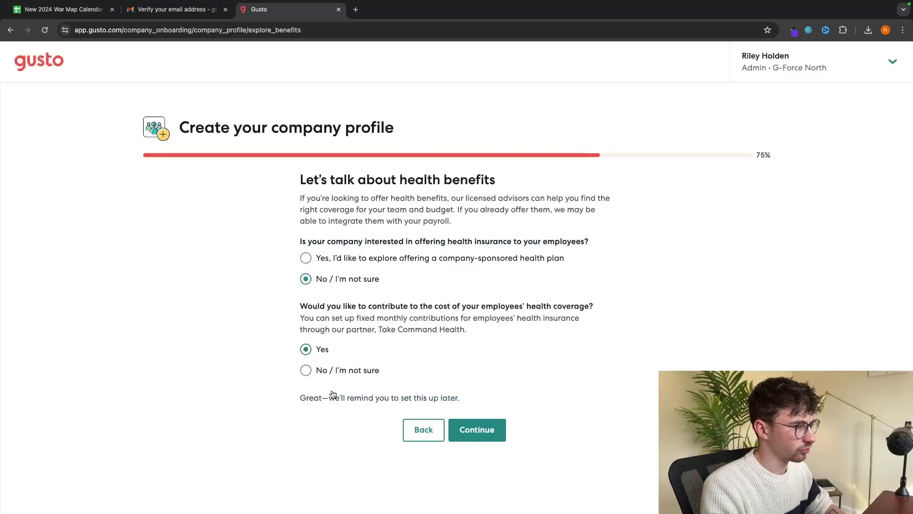
key("Return")
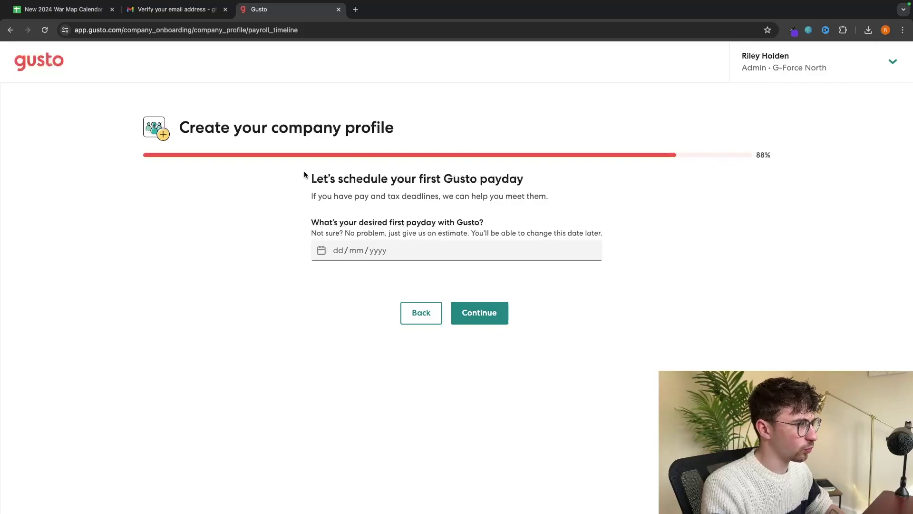
Set the first payday to 01/06/2024 and save it
left_click_drag(304, 174, 523, 183)
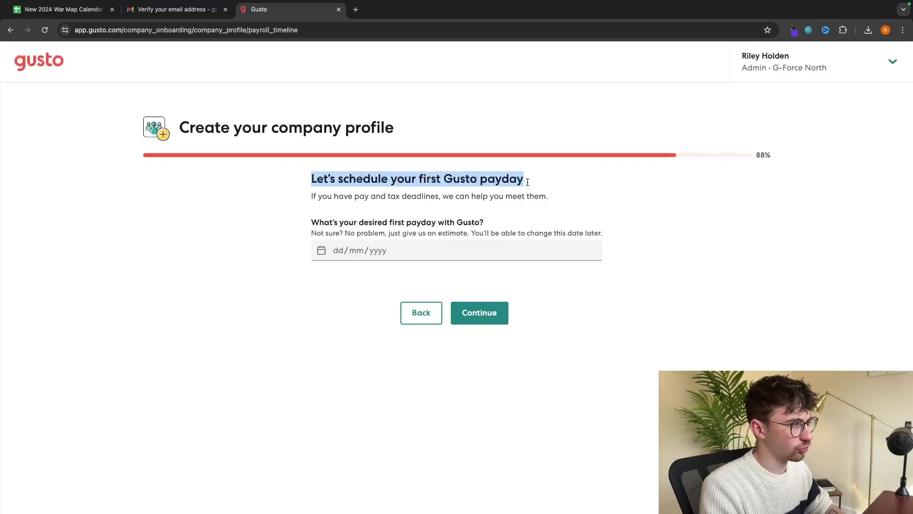
left_click(528, 182)
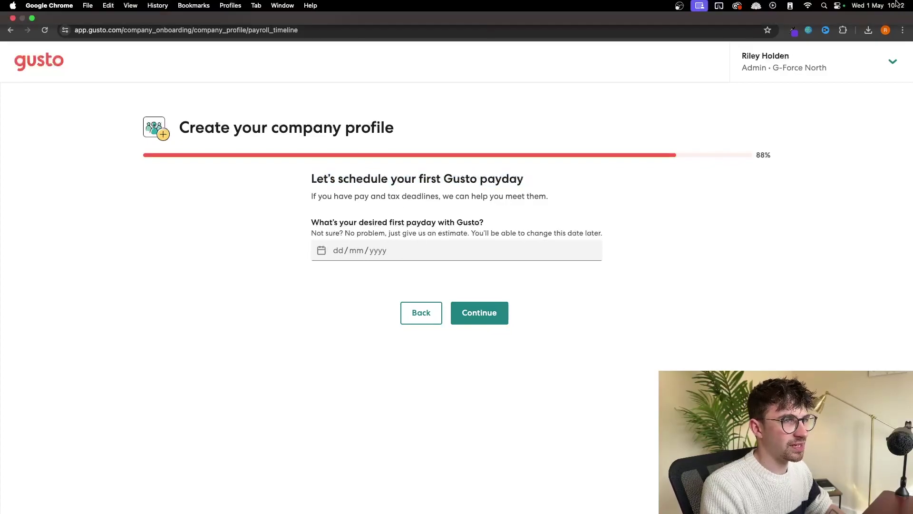
left_click(336, 257)
type("0106")
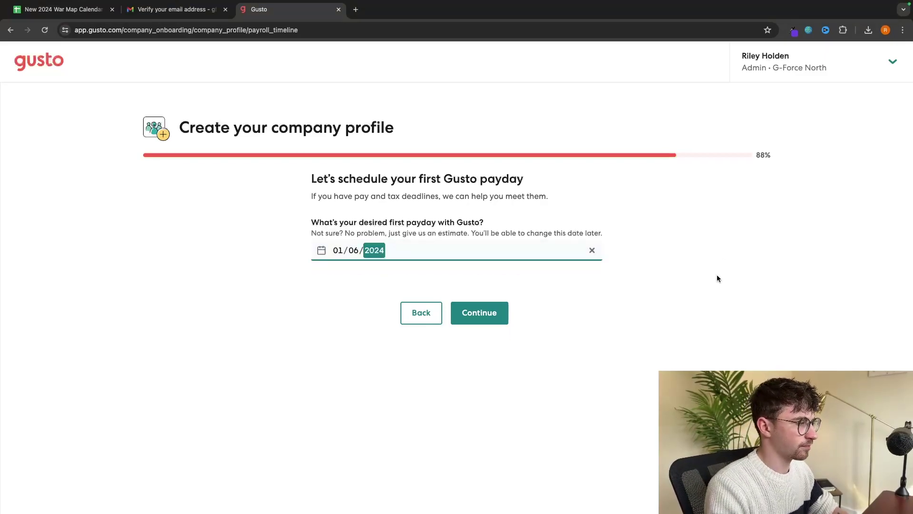
type("2024")
left_click(499, 306)
Return to the payroll setup timeline, scroll through it, and start the Add team members step
left_click(460, 324)
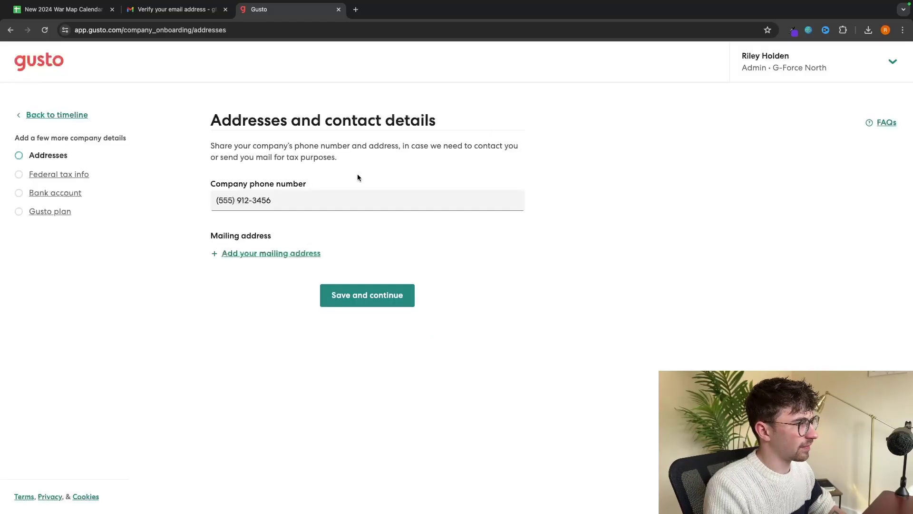
left_click(81, 116)
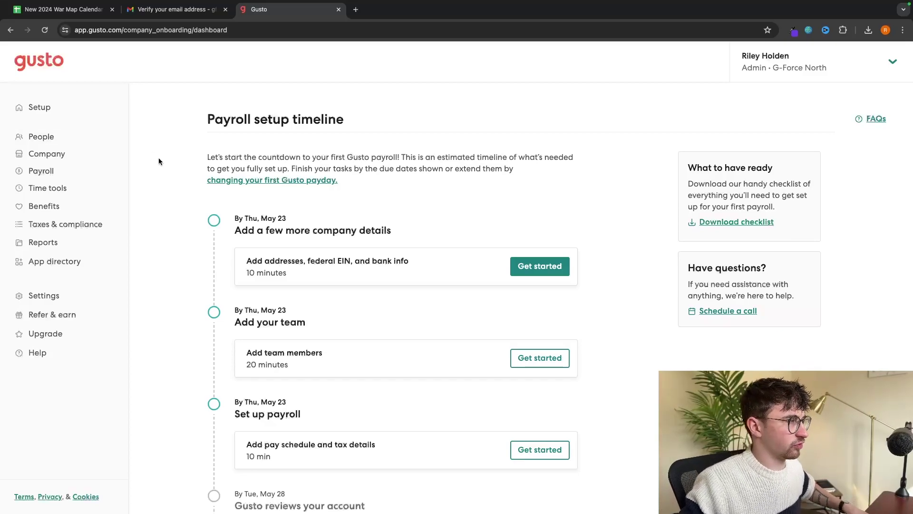
left_click_drag(197, 121, 370, 123)
left_click(252, 64)
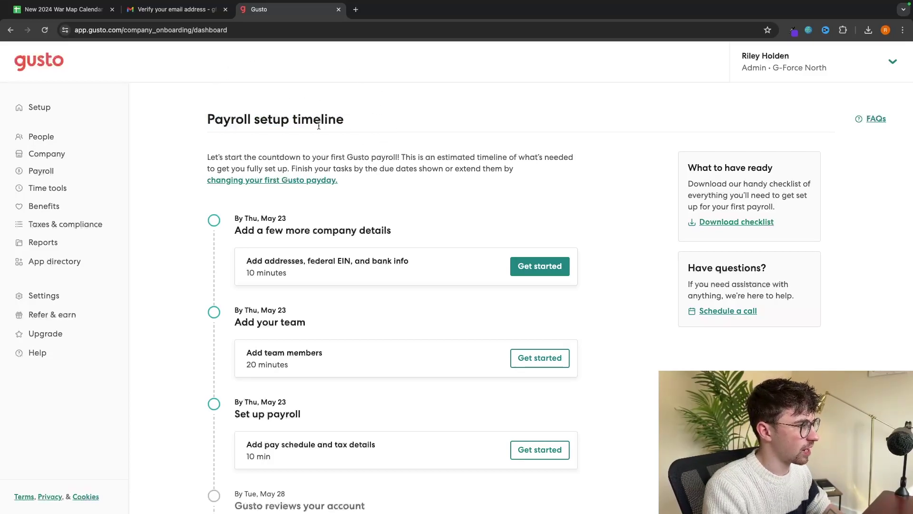
scroll(401, 196, "down", 1)
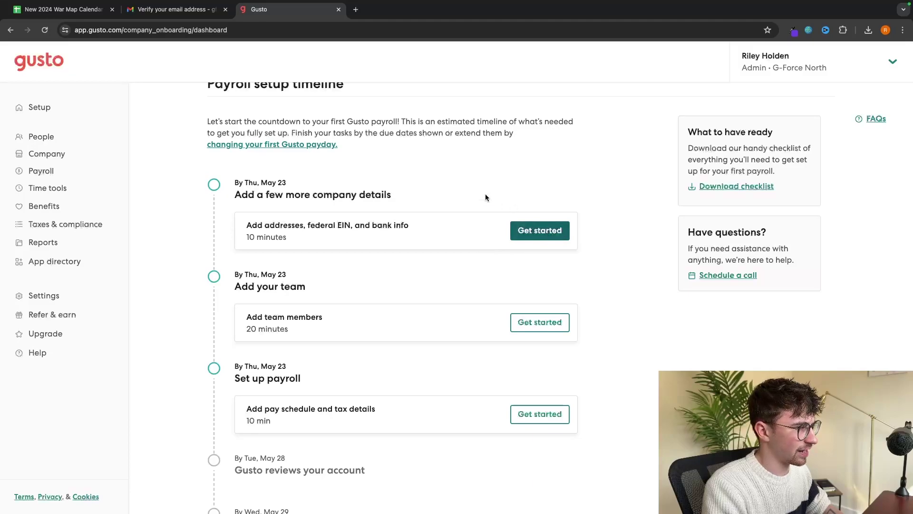
scroll(486, 195, "down", 2)
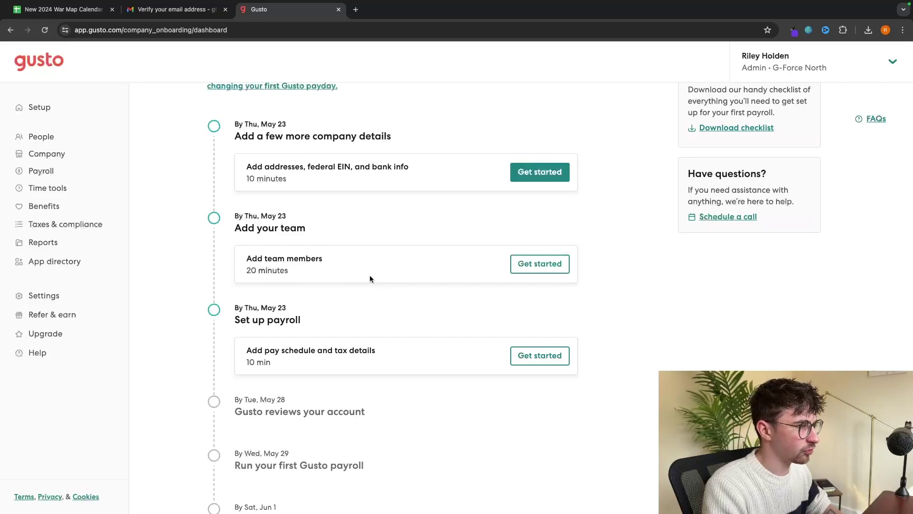
left_click(548, 267)
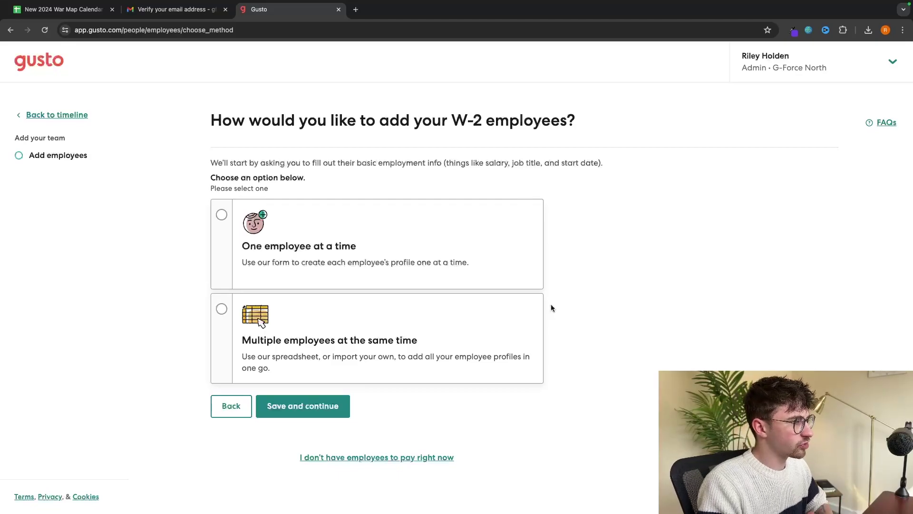
Choose 'One employee at a time' for adding W-2 employees and save the choice
left_click(450, 262)
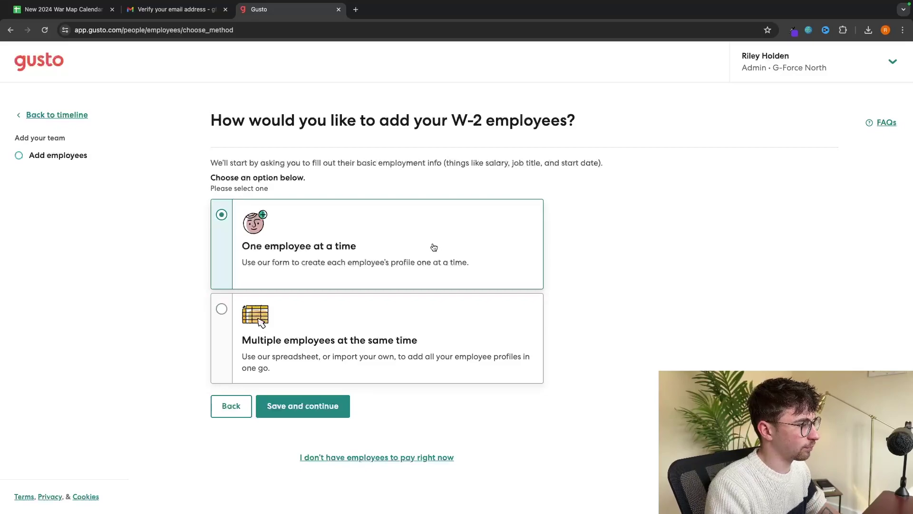
left_click(290, 339)
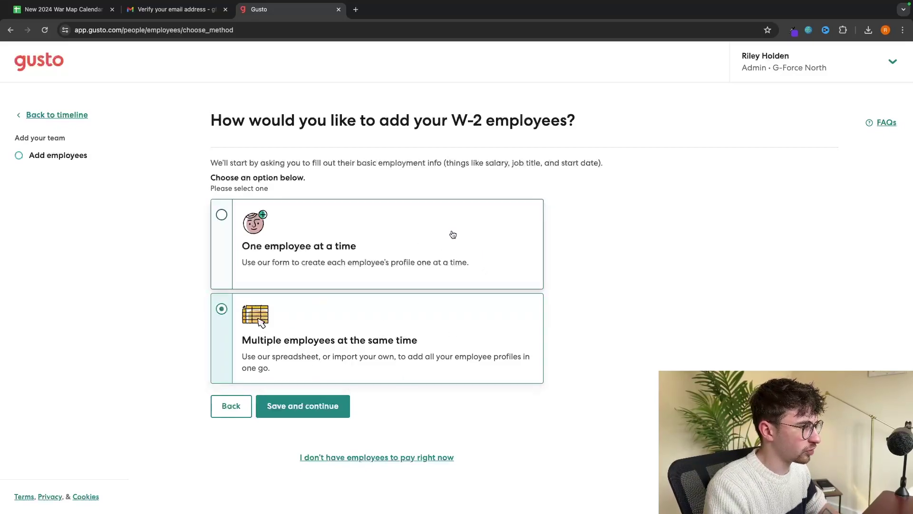
left_click(438, 234)
left_click(304, 405)
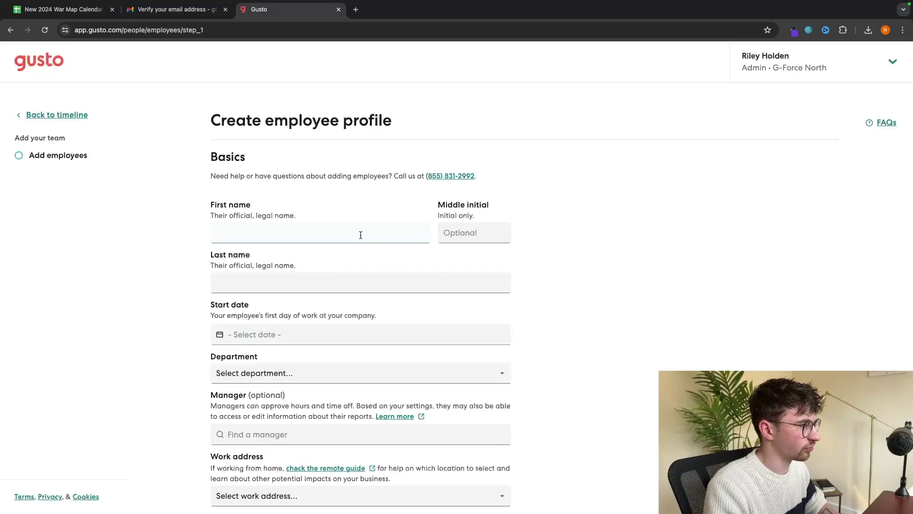
Autofill the employee's first and last name from the suggestion
left_click(362, 234)
left_click(297, 261)
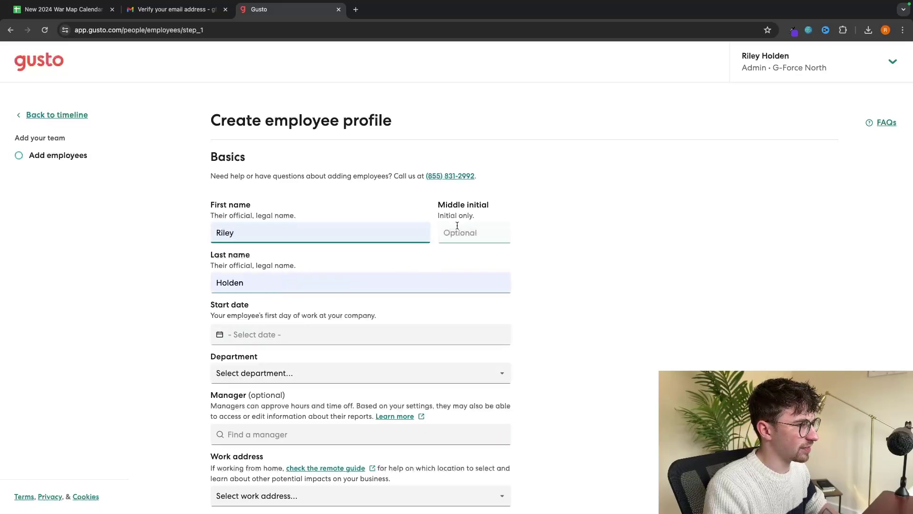
scroll(443, 257, "down", 1)
scroll(444, 258, "down", 1)
Set the employee's start date to 12/15/2021
left_click(278, 273)
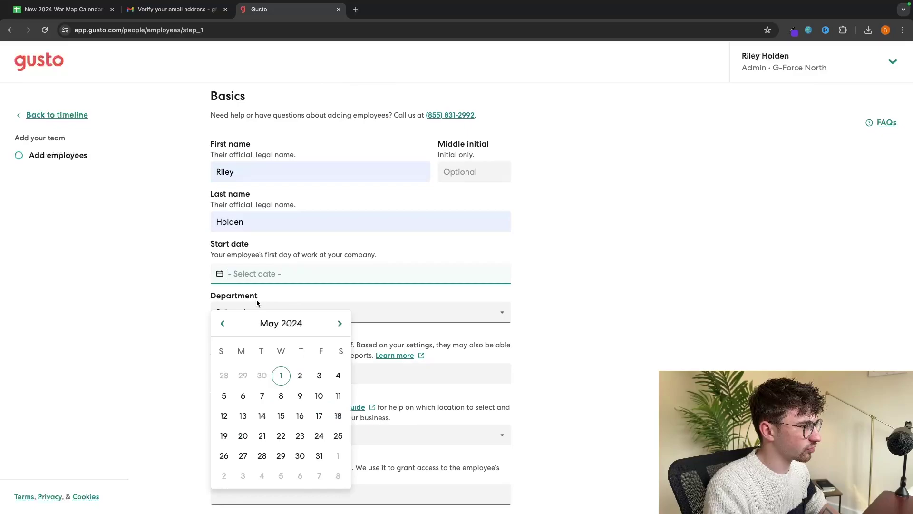
left_click(223, 325)
left_click(223, 325)
left_click(223, 325)
left_click(223, 325)
left_click(223, 325)
left_click(223, 325)
left_click(223, 325)
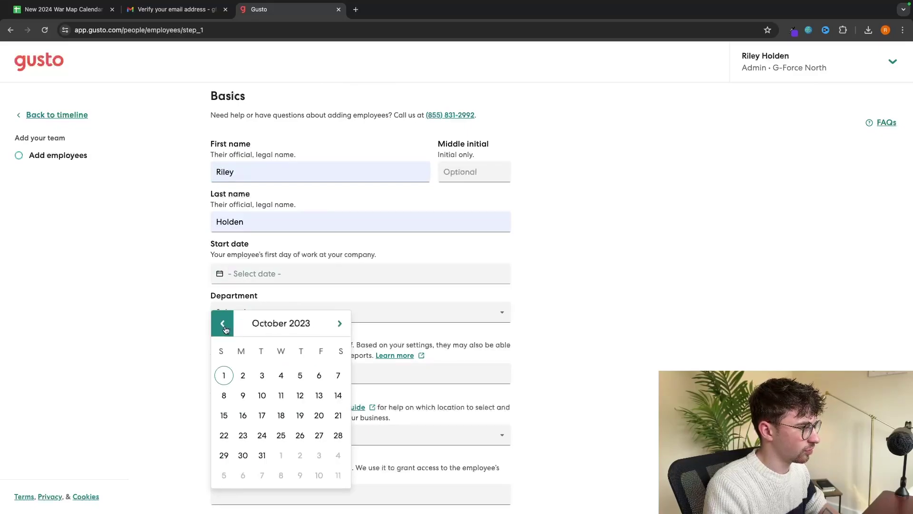
left_click(224, 325)
left_click(224, 325)
left_click(224, 325)
left_click(224, 325)
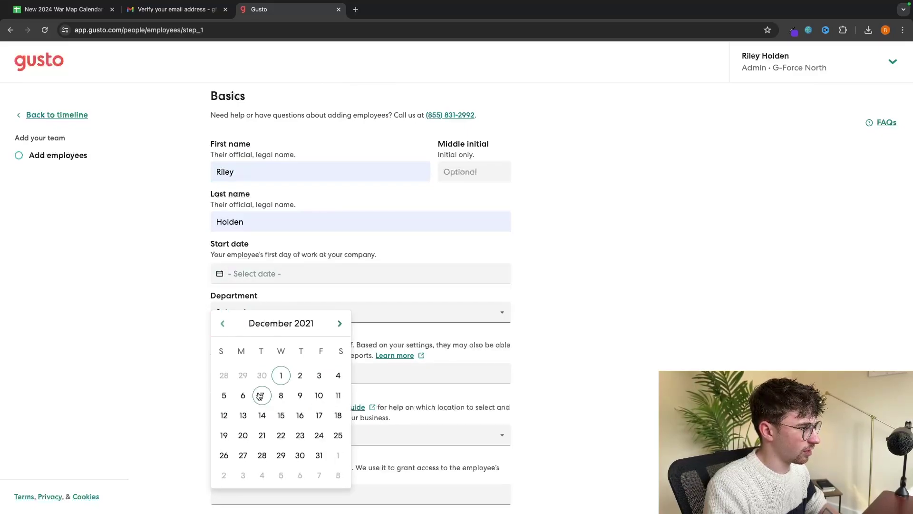
left_click(281, 415)
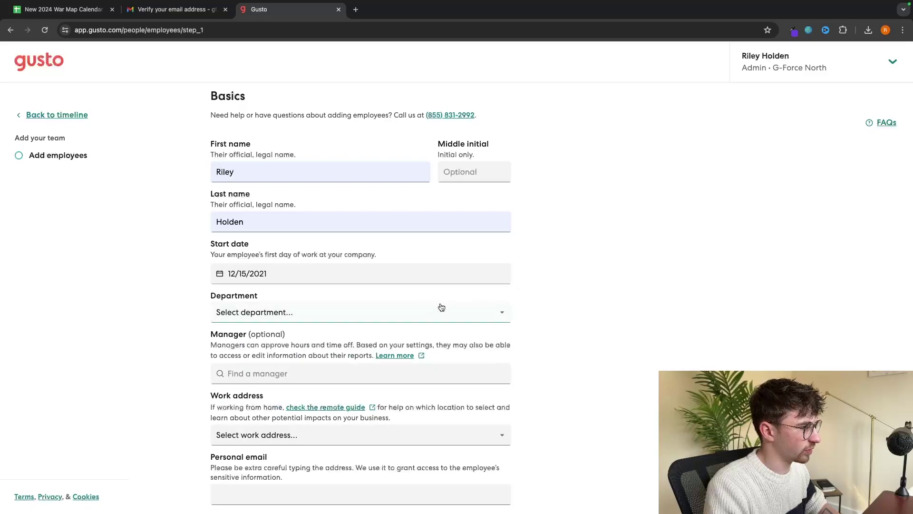
Choose 'Create a new department...' from the department choices
left_click(414, 310)
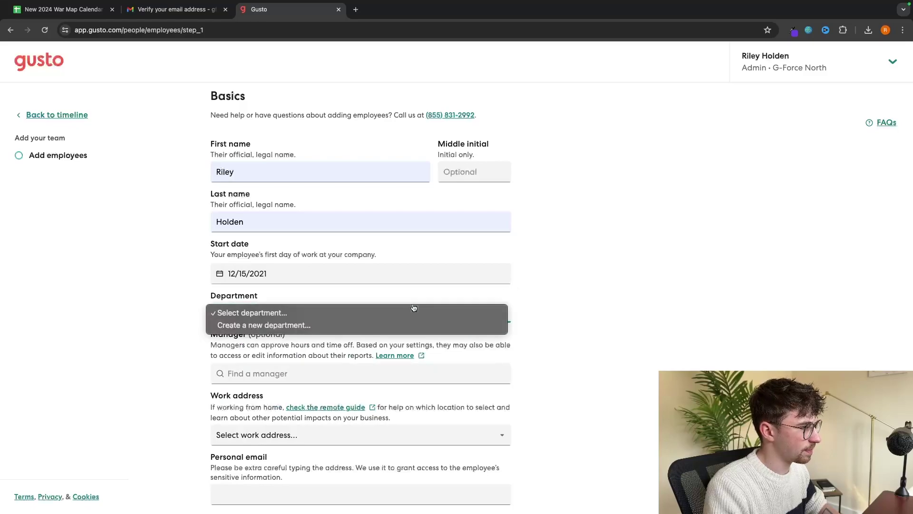
left_click(210, 300)
left_click(220, 316)
left_click(239, 327)
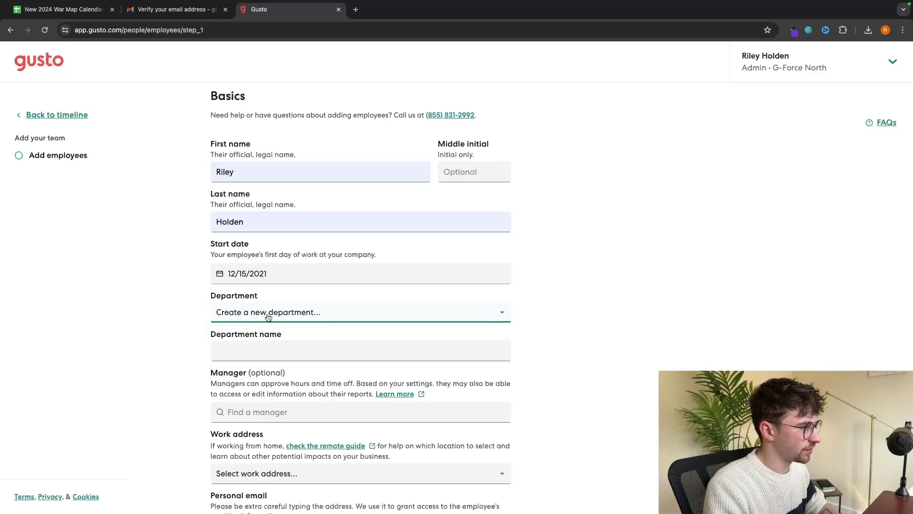
left_click(260, 351)
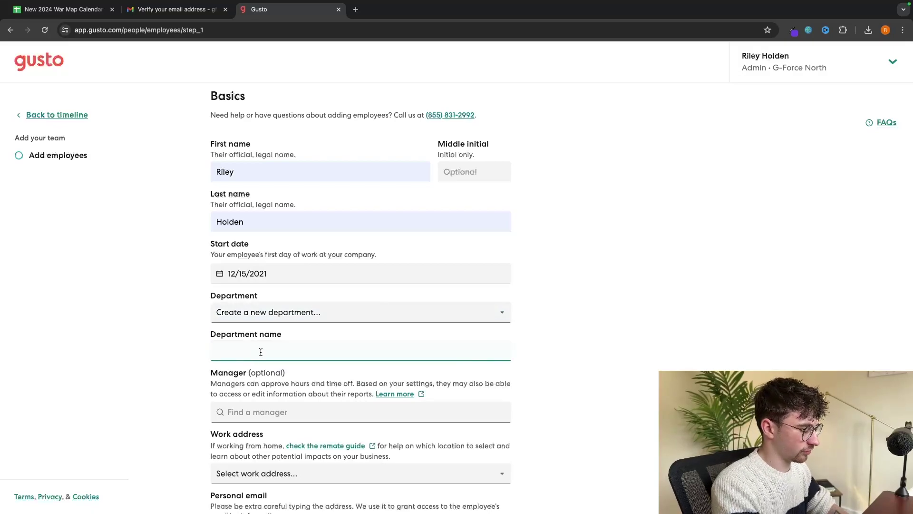
Name the new department 'marketing'
type("marketing")
scroll(538, 304, "down", 3)
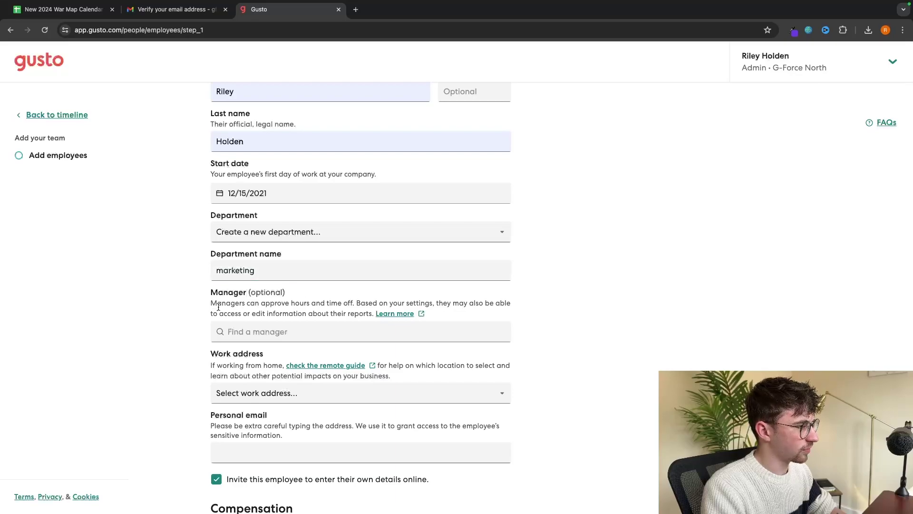
scroll(218, 307, "up", 1)
left_click_drag(259, 308, 209, 310)
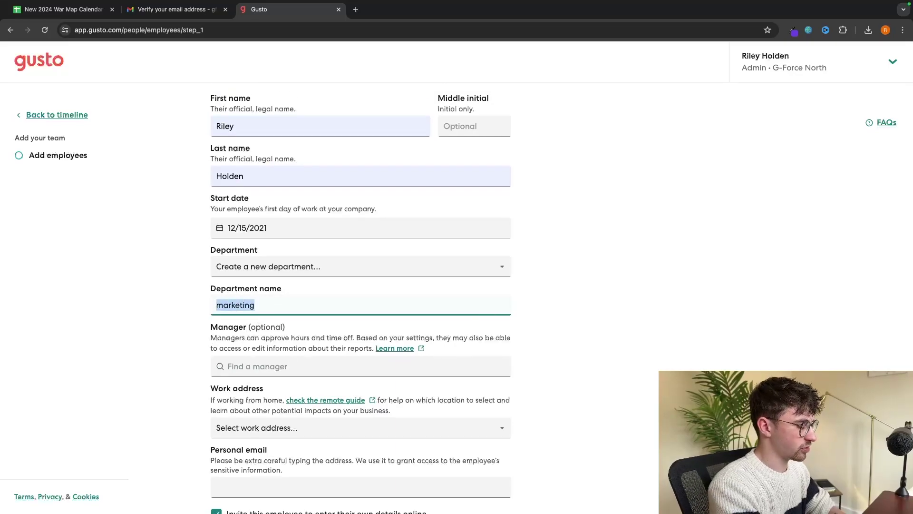
type("manag")
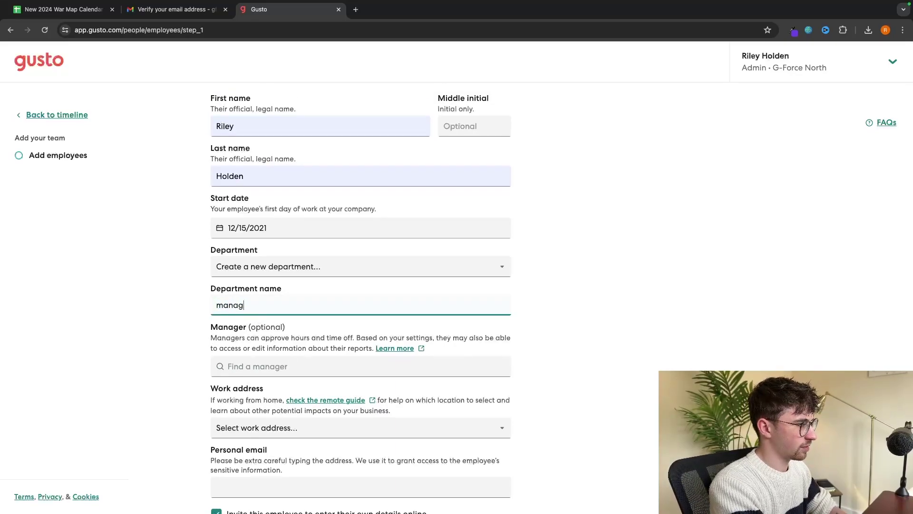
type("er")
double_click(226, 303)
type("marketi")
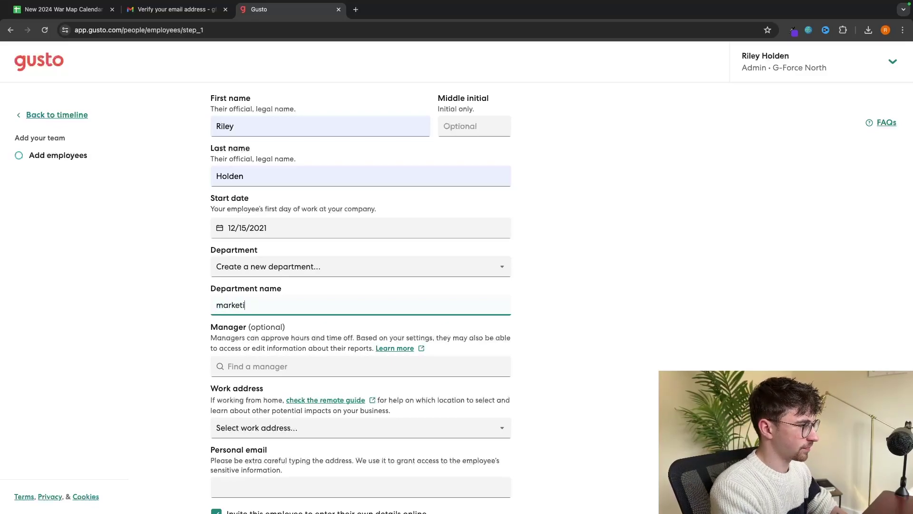
Search for the employee's manager by first name in the 'Find a manager' field
left_click_drag(212, 337, 490, 337)
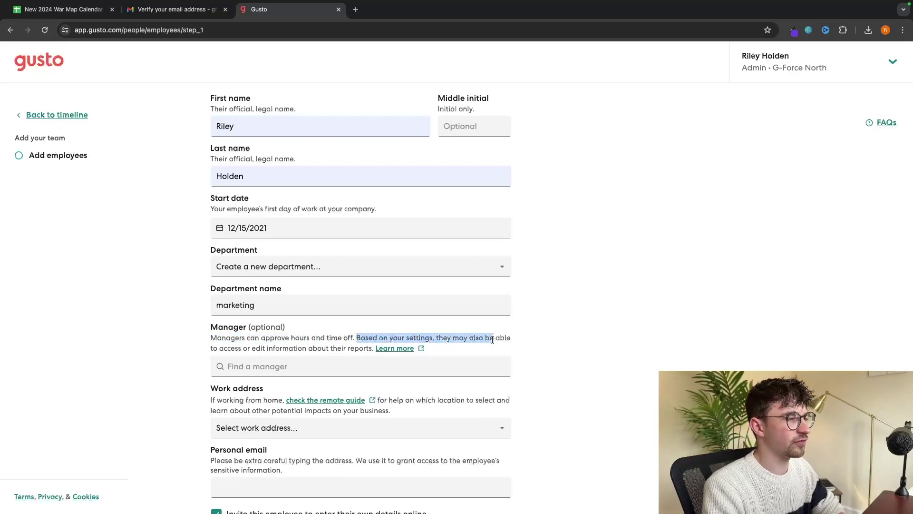
left_click(535, 351)
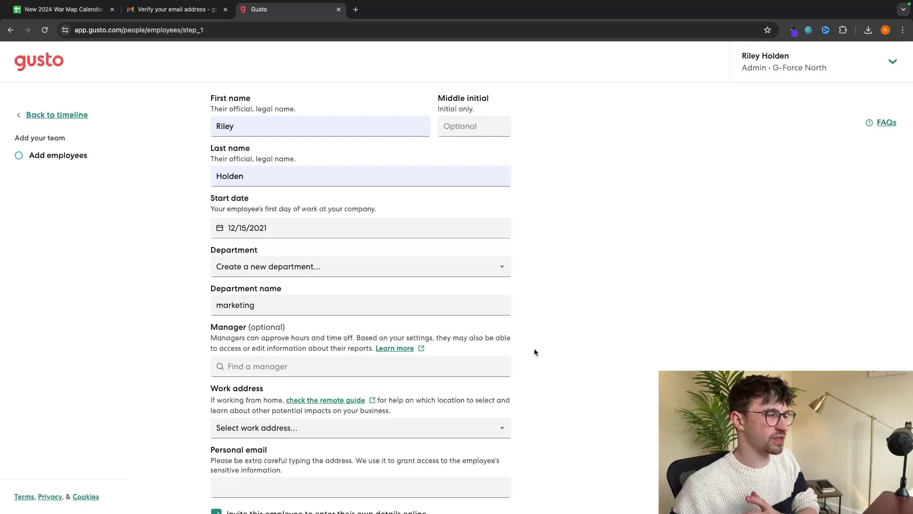
left_click(433, 366)
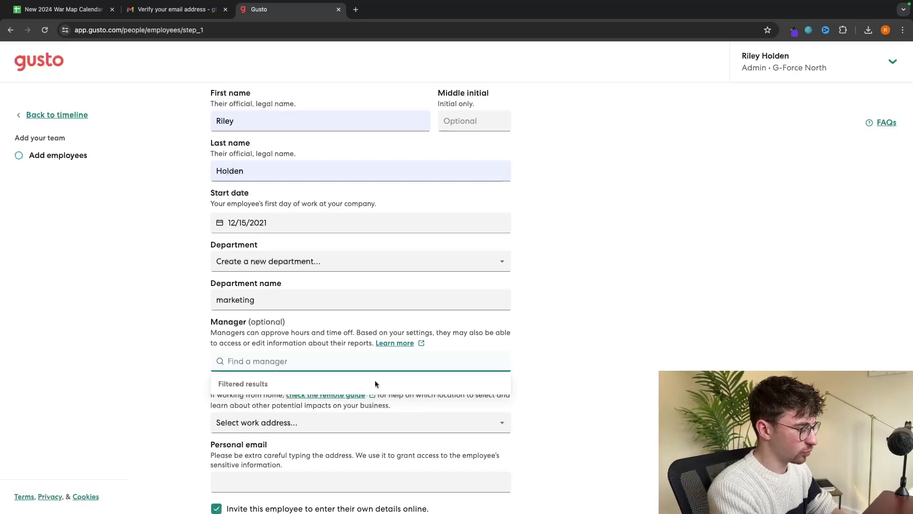
type("chris")
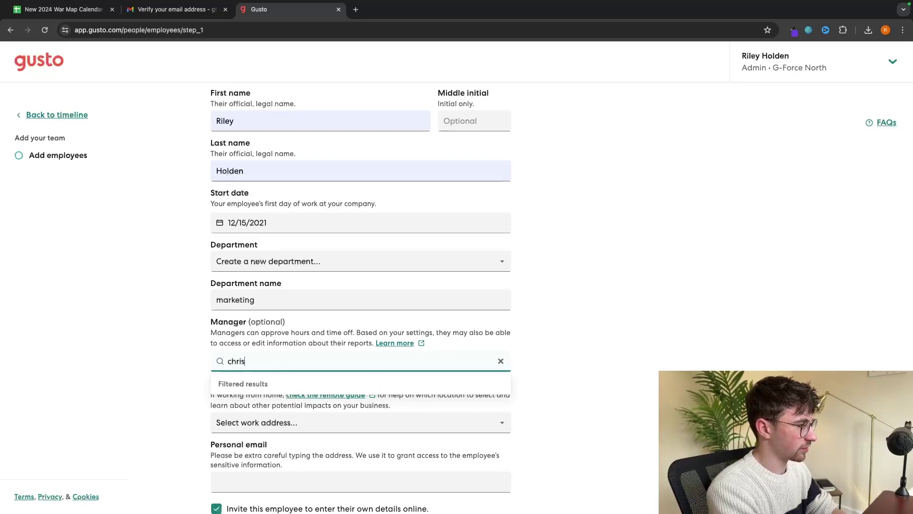
left_click(658, 361)
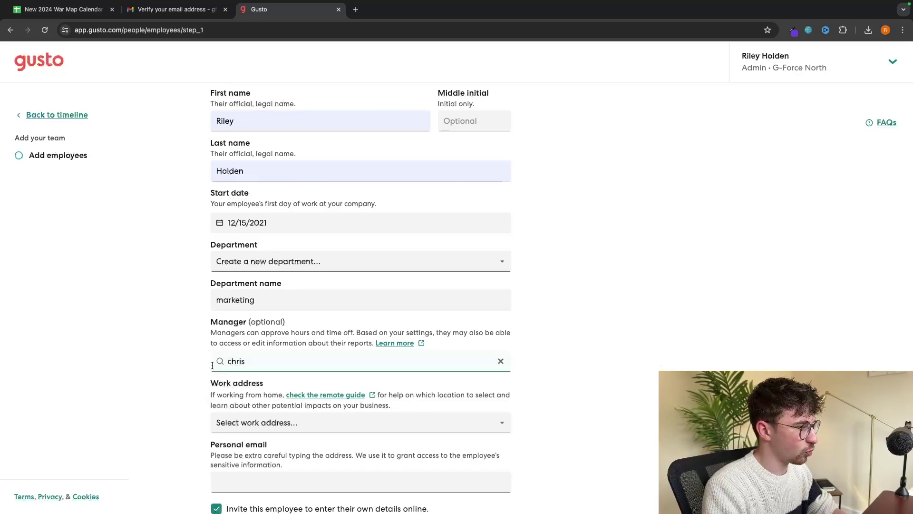
Set the employee to work from home with Florida as the work state
scroll(240, 367, "down", 3)
left_click(238, 336)
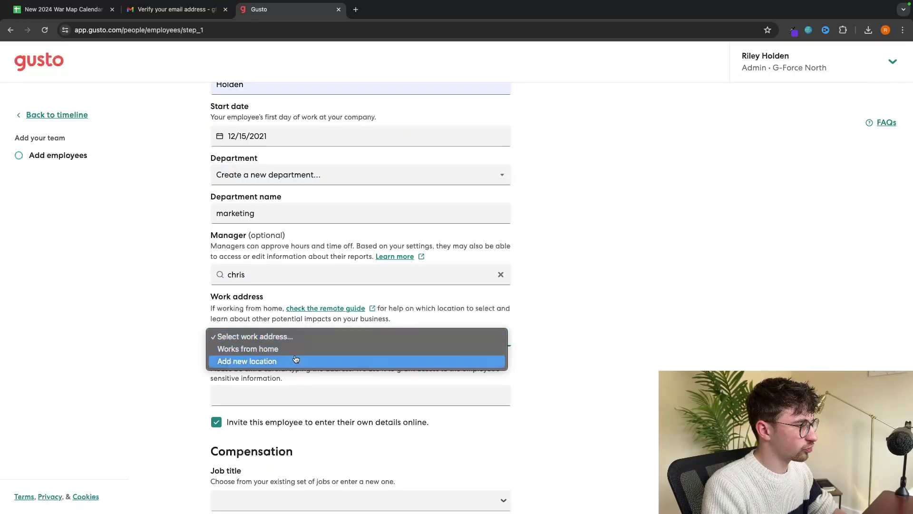
left_click(233, 350)
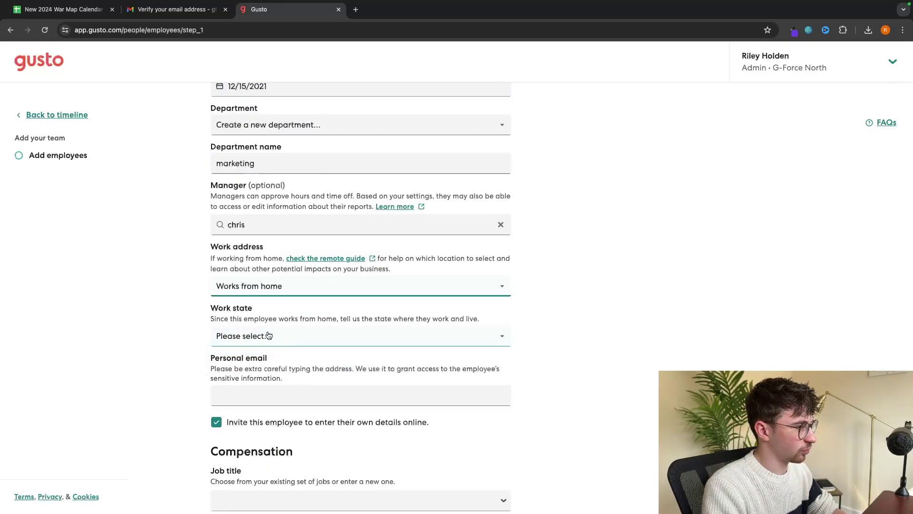
left_click(247, 335)
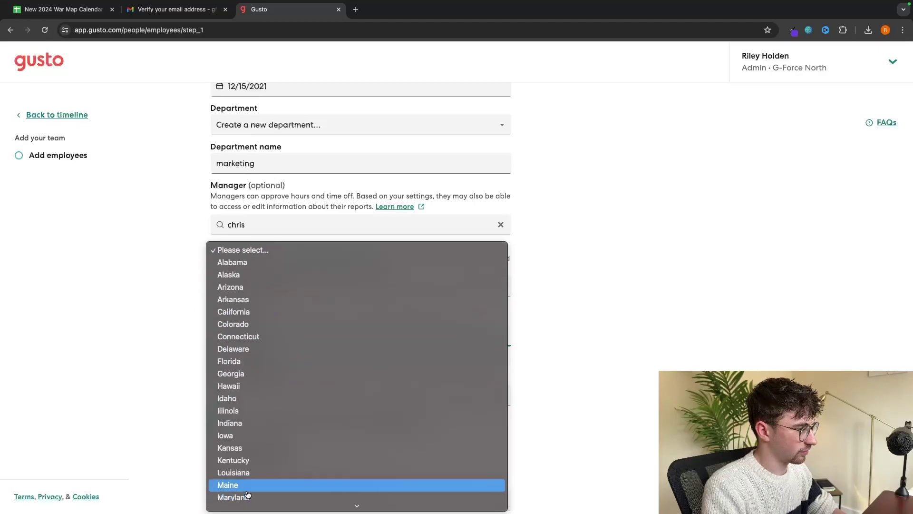
left_click(248, 348)
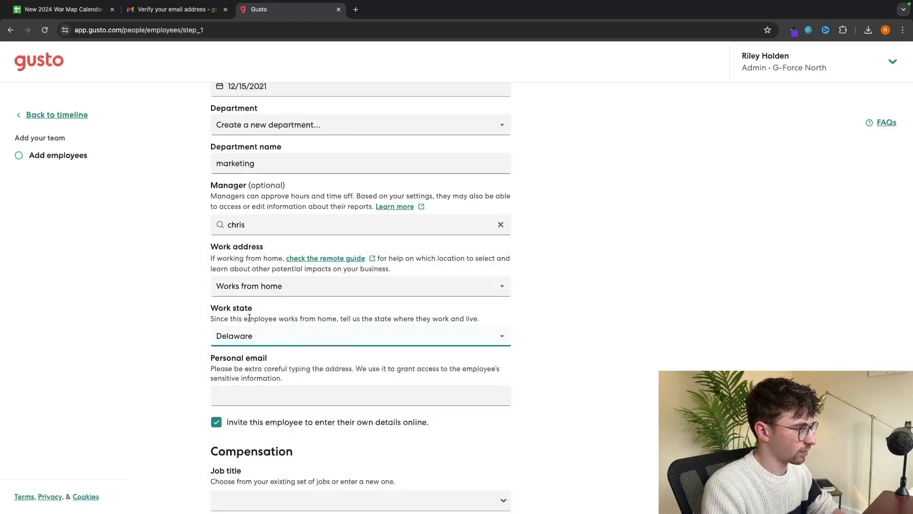
left_click(247, 336)
left_click(247, 362)
Create the job title 'head of marketing' as salaried, eligible for overtime
scroll(446, 279, "down", 5)
left_click(356, 284)
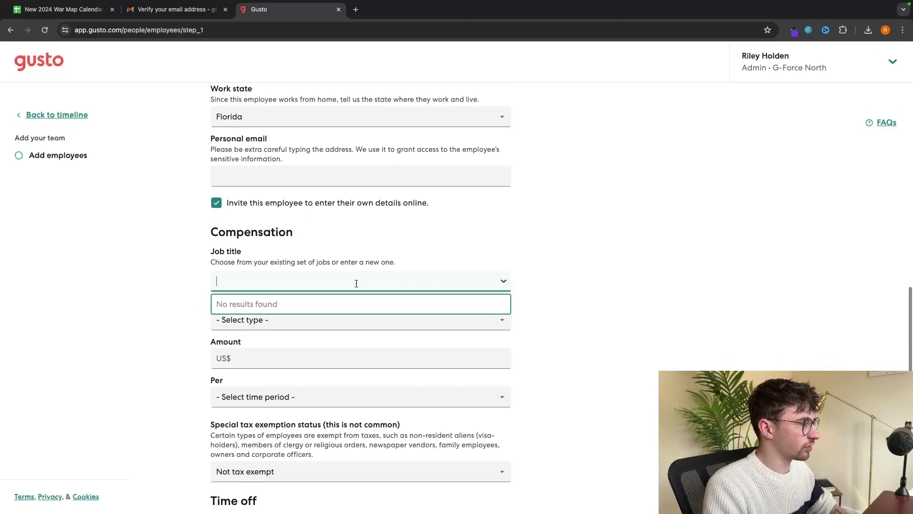
type("head of marketing")
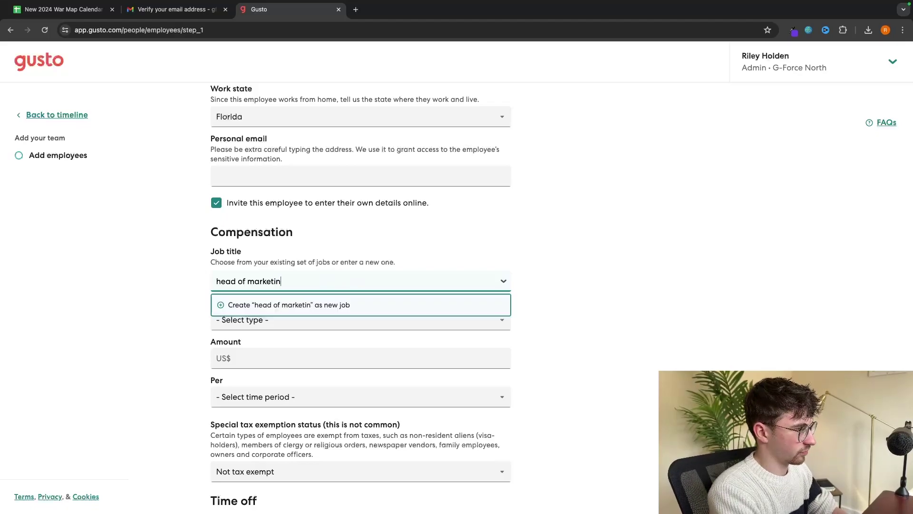
left_click(306, 305)
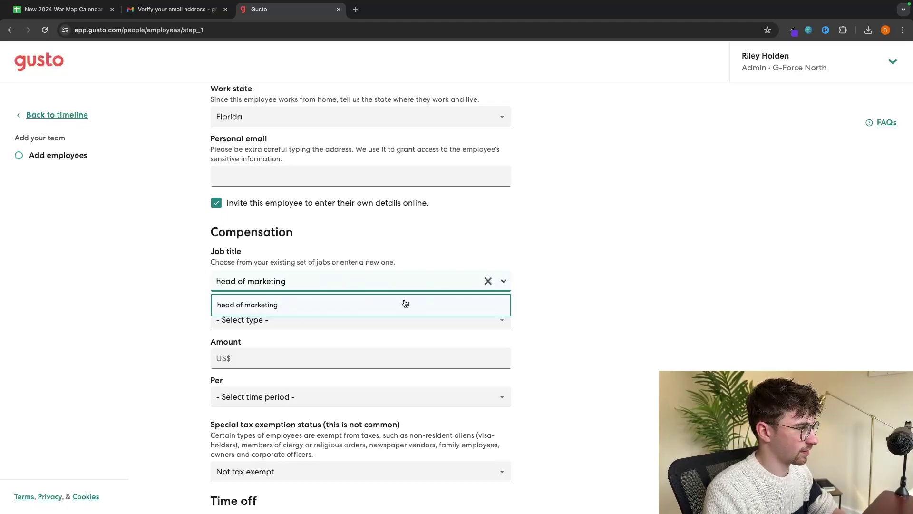
left_click(341, 328)
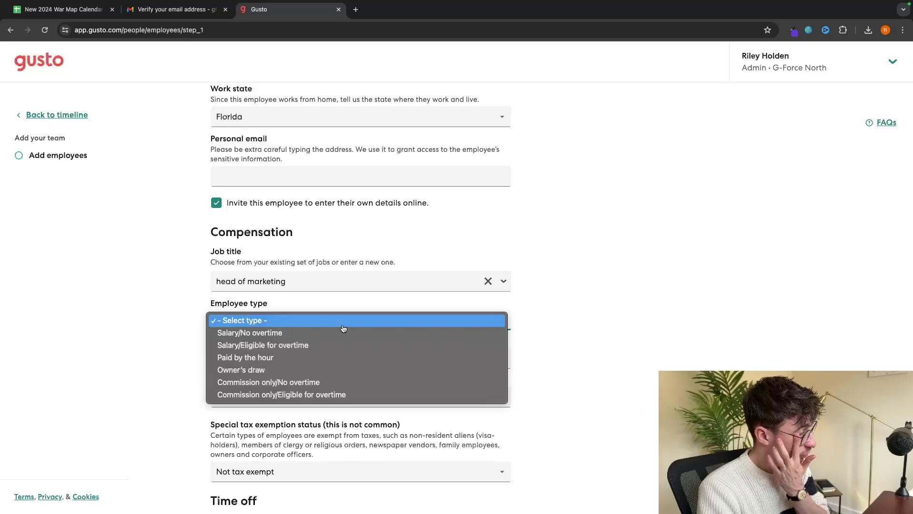
left_click(251, 345)
Enter a $75,000 annual salary and leave default hours per pay period blank
left_click(263, 352)
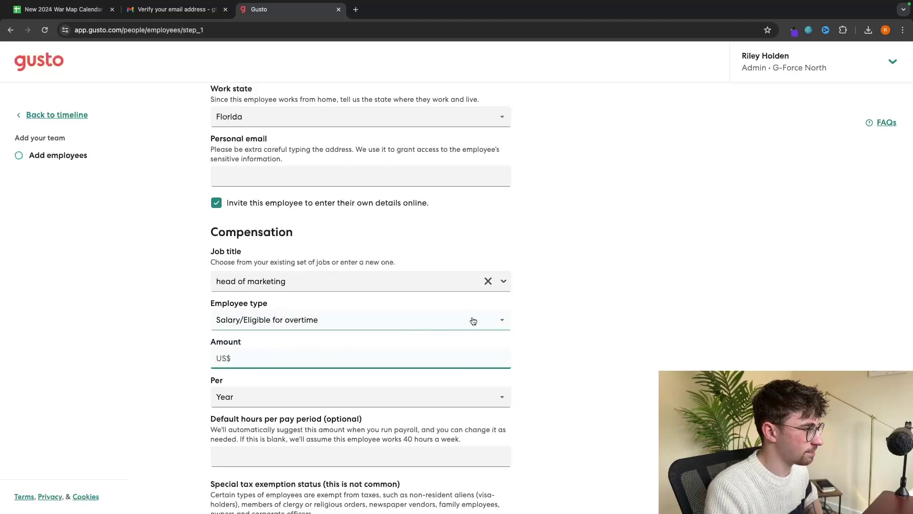
scroll(451, 320, "down", 2)
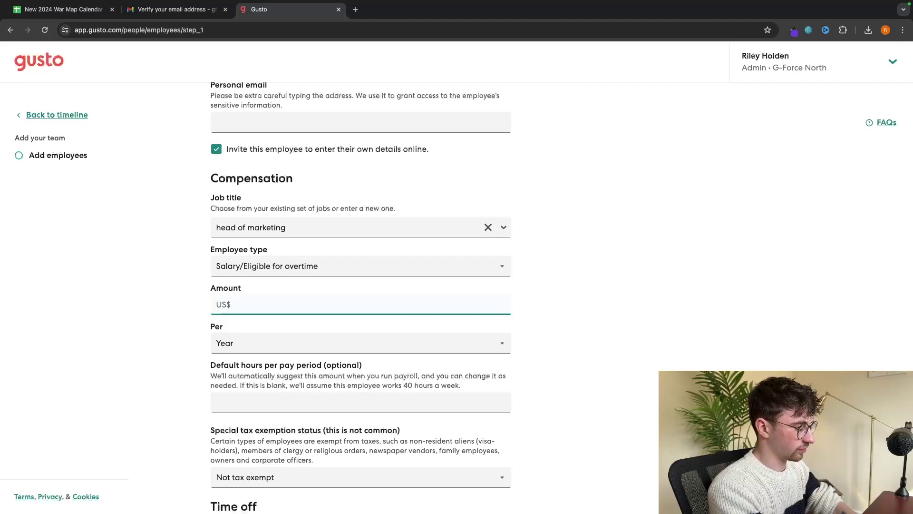
left_click(647, 344)
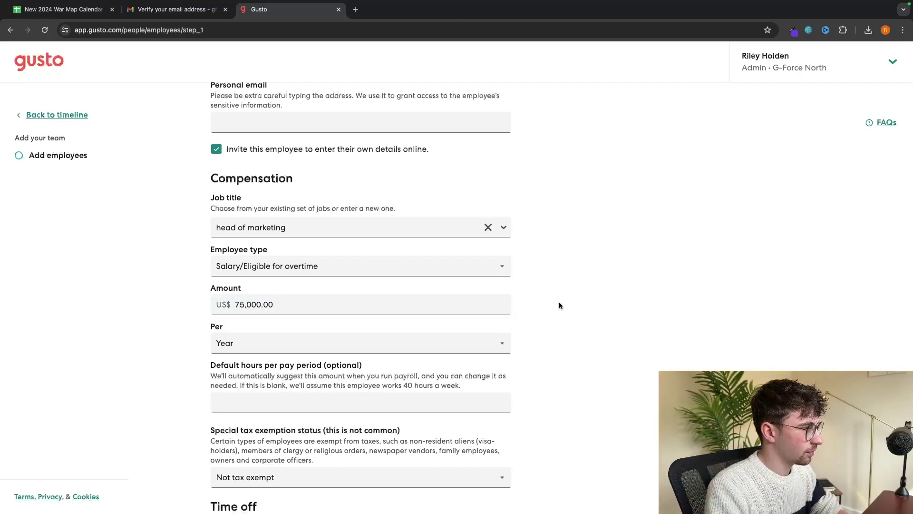
scroll(233, 269, "down", 4)
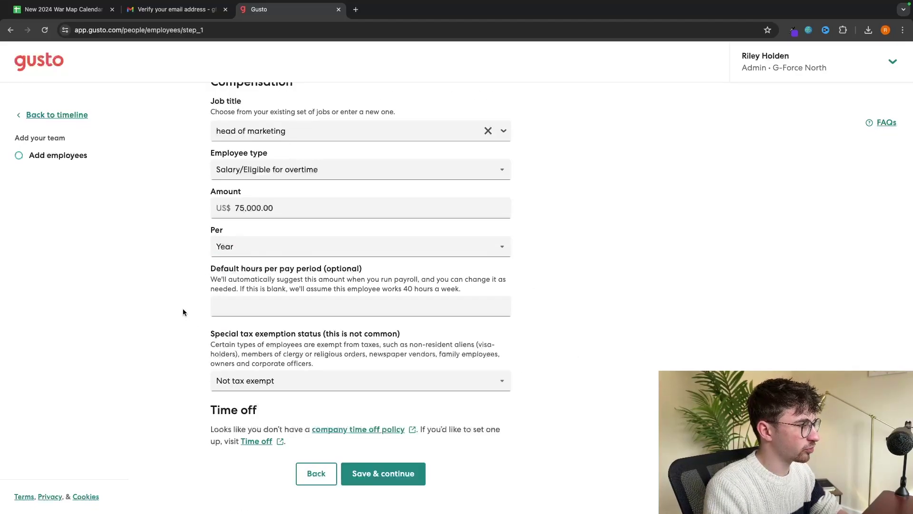
left_click_drag(240, 288, 500, 288)
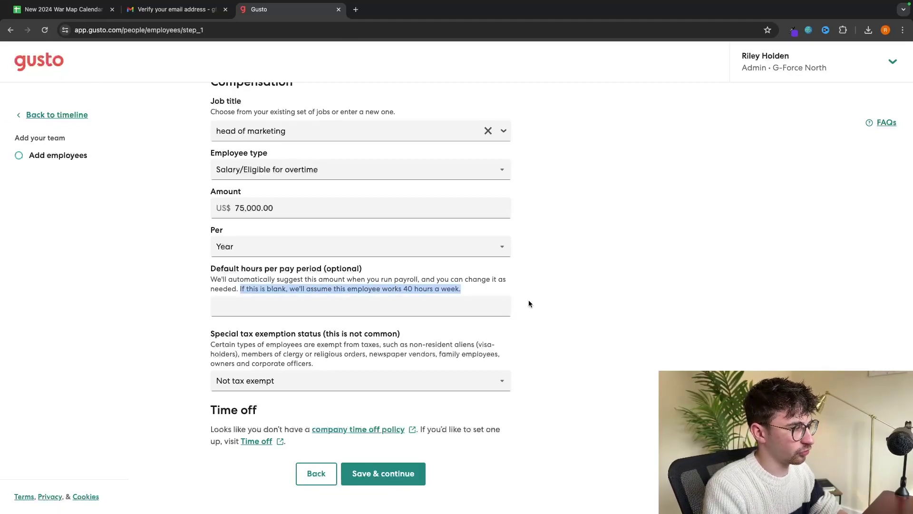
left_click(566, 298)
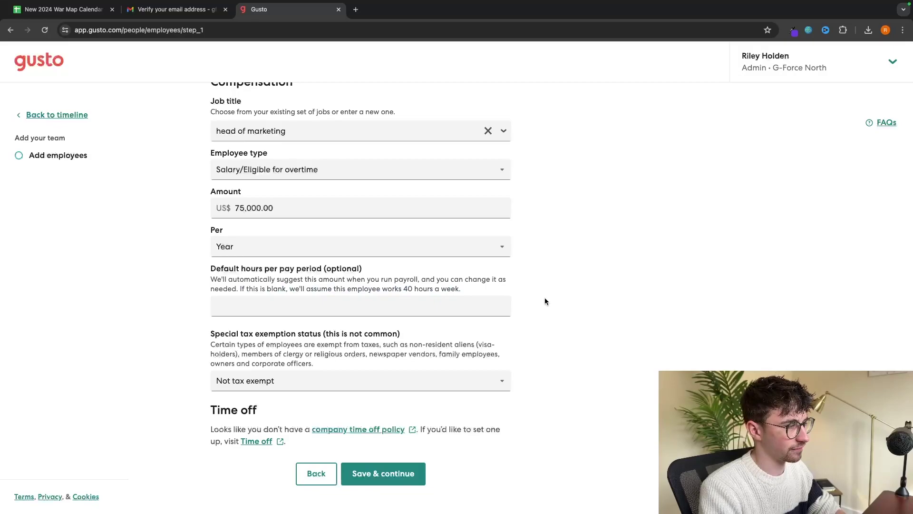
left_click(390, 310)
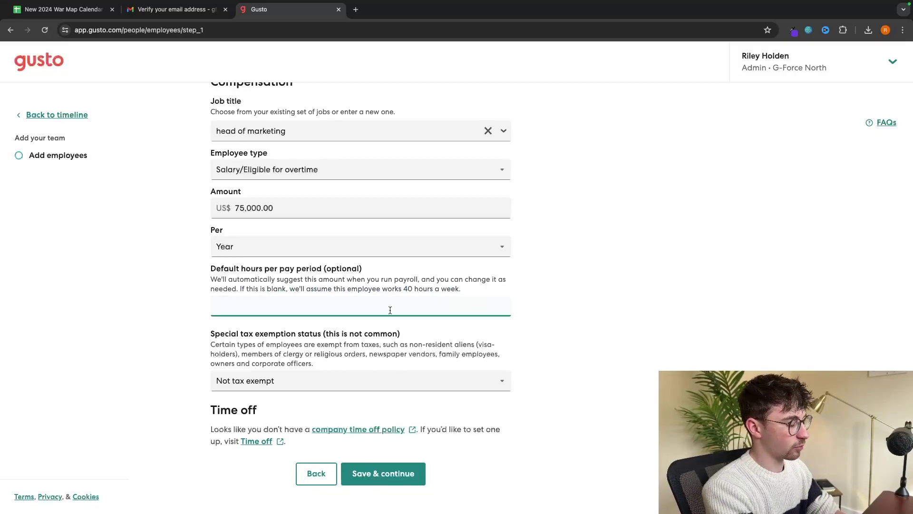
left_click(551, 276)
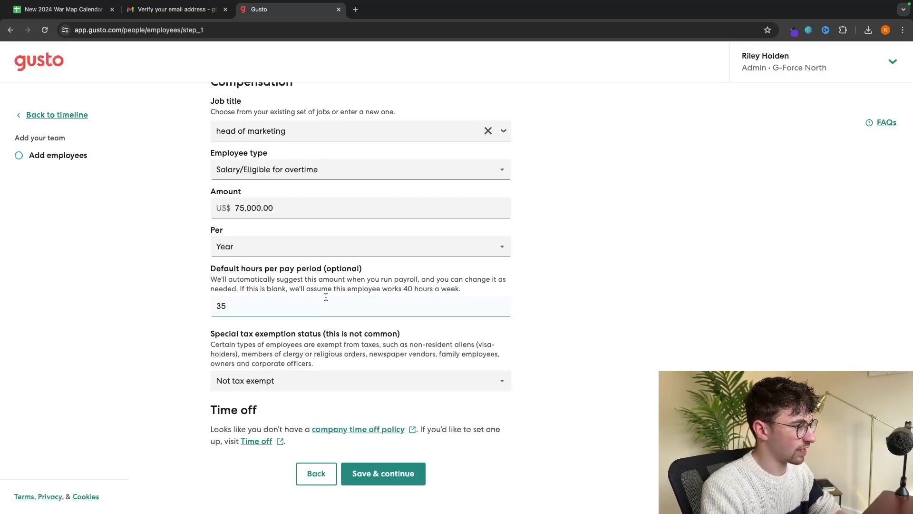
left_click(280, 308)
key("BackSpace")
key("BackSpace")
Keep Not tax exempt, autofill the personal email, and save the basics
left_click(262, 382)
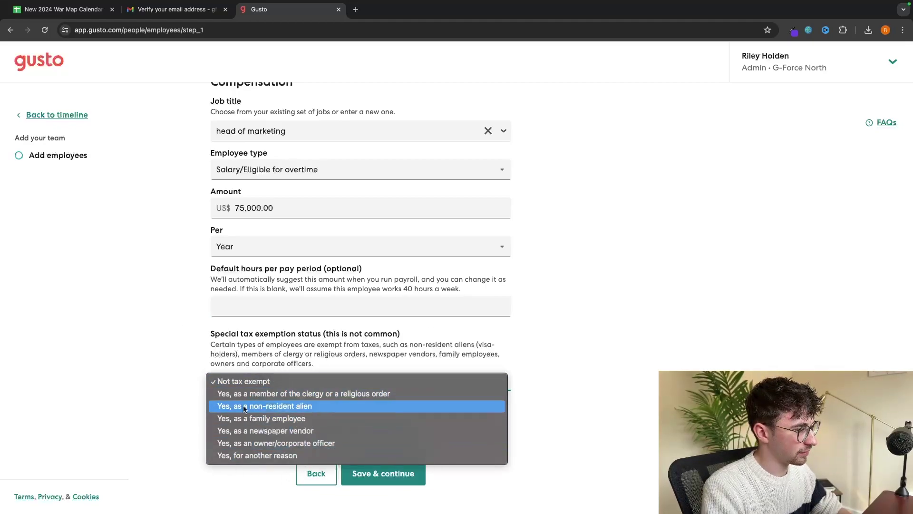
key("Return")
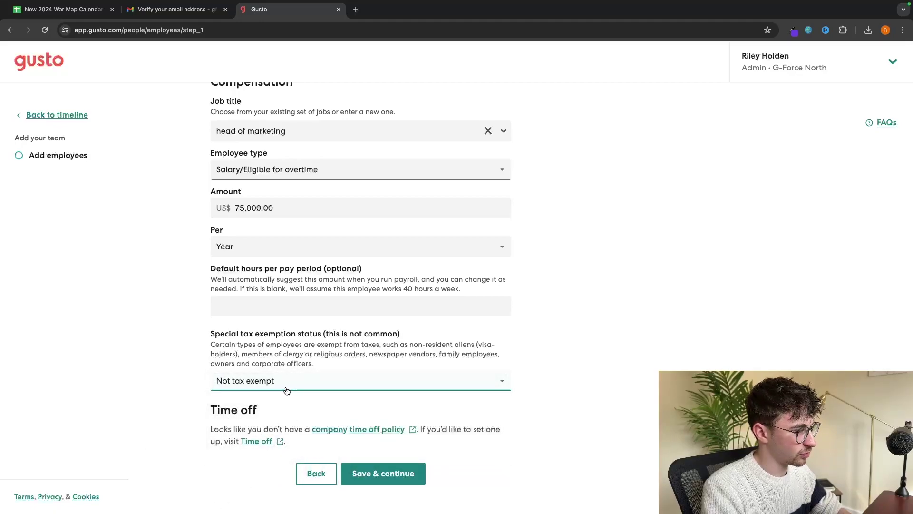
left_click(378, 473)
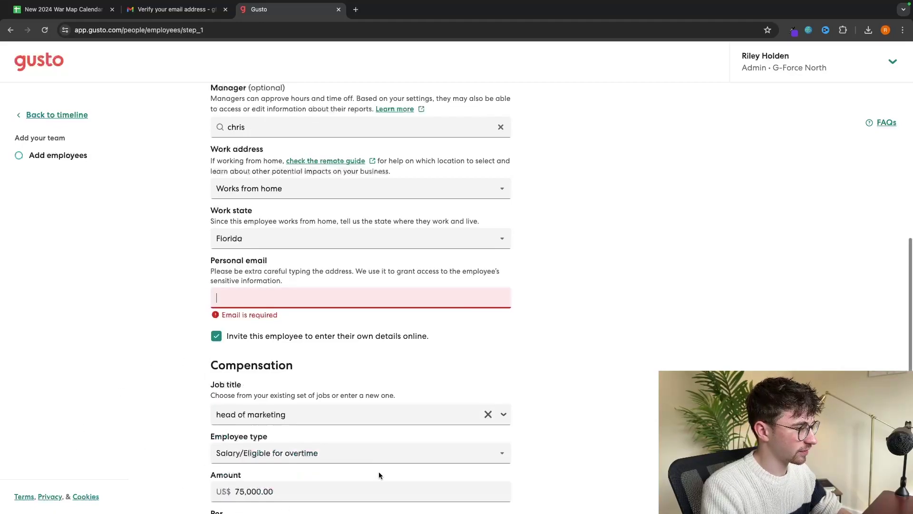
type("datsi")
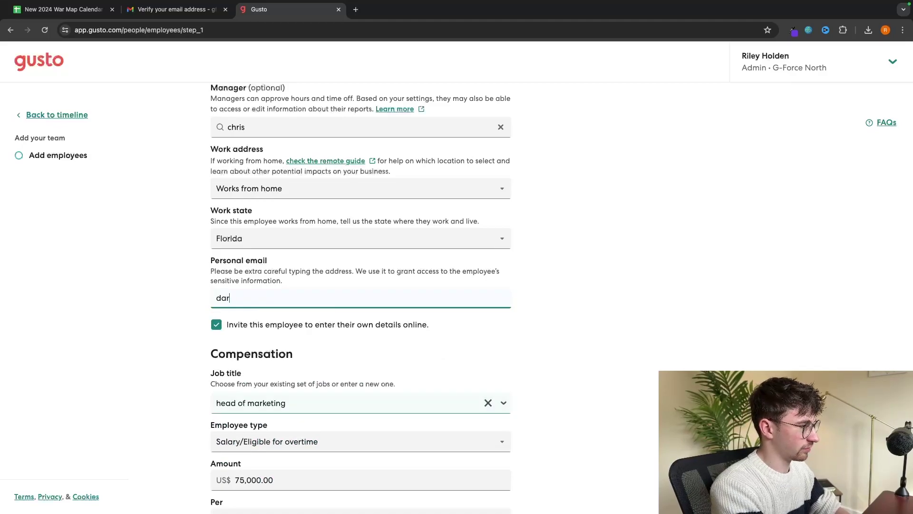
key("Down")
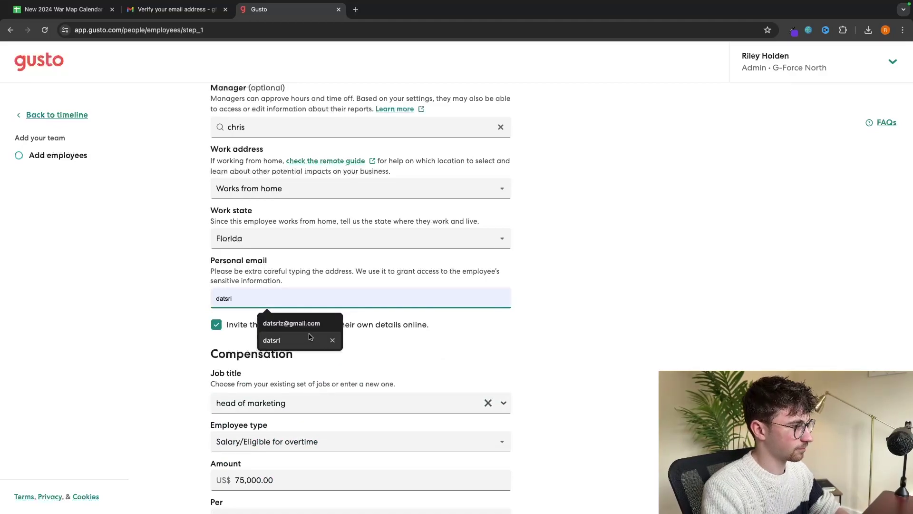
key("Return")
scroll(477, 333, "down", 5)
left_click(364, 474)
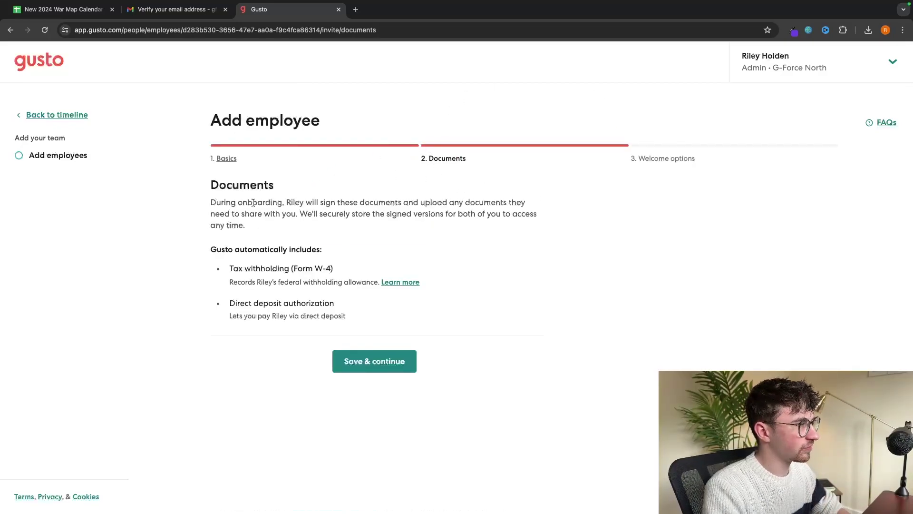
Review the Form W-4 and direct deposit documents, then save through Welcome options to send the invite
left_click_drag(207, 203, 320, 225)
left_click(233, 268)
left_click_drag(233, 268, 356, 266)
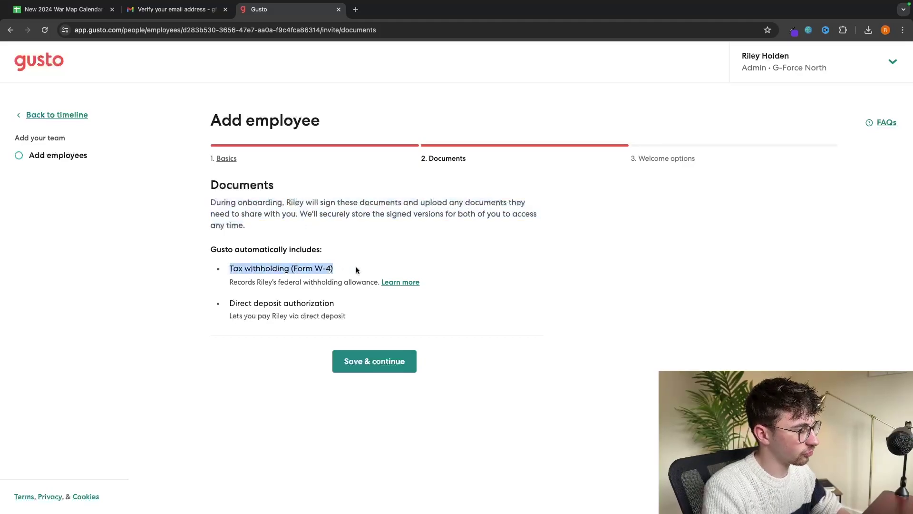
left_click(356, 266)
left_click_drag(229, 301, 352, 300)
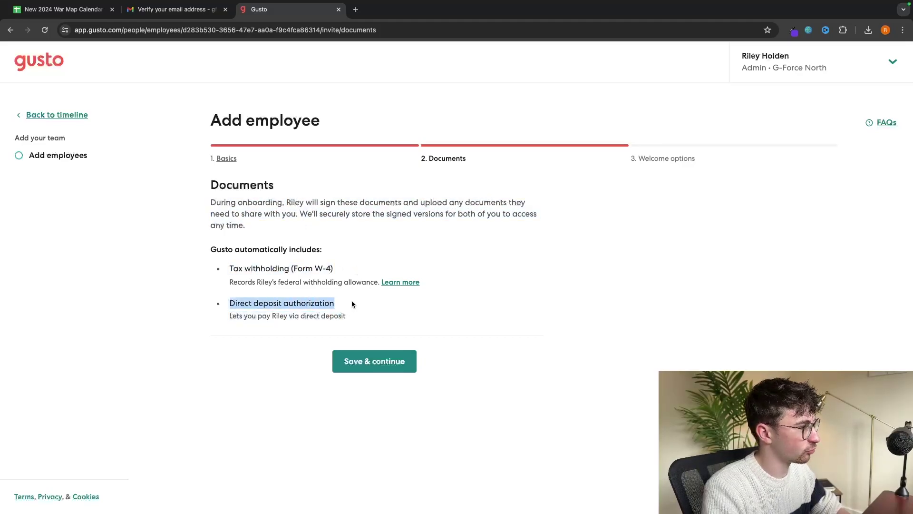
left_click(352, 300)
left_click_drag(286, 203, 319, 204)
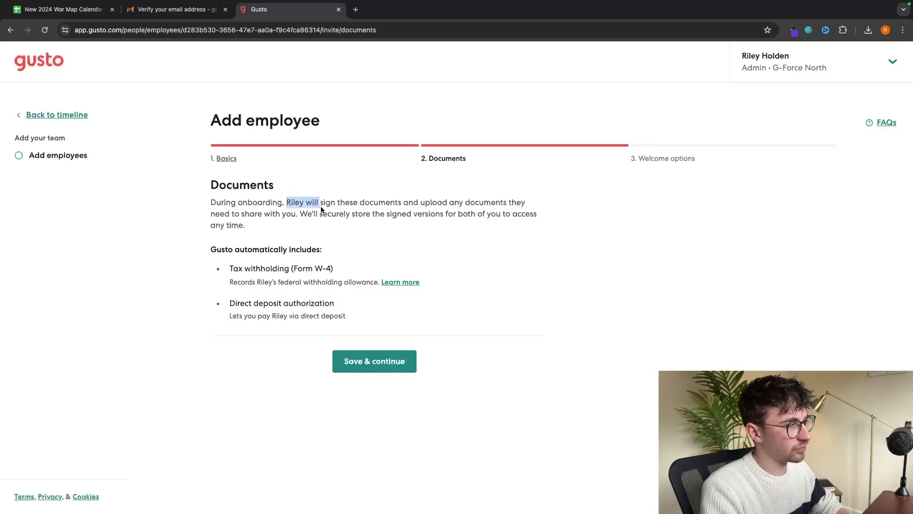
left_click(466, 275)
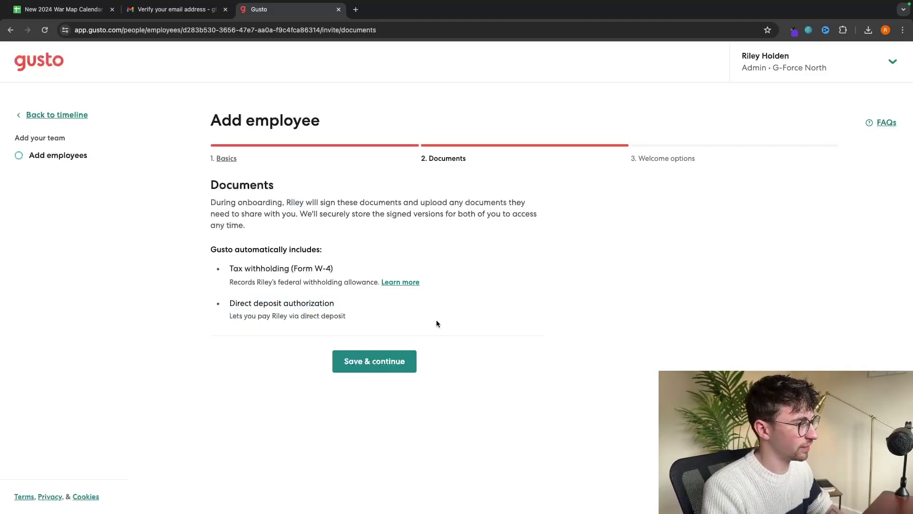
left_click(381, 364)
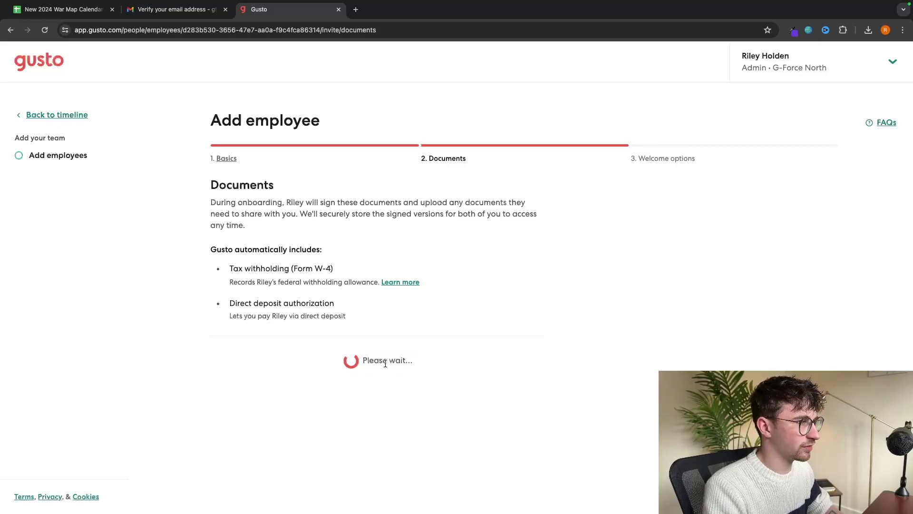
left_click(376, 285)
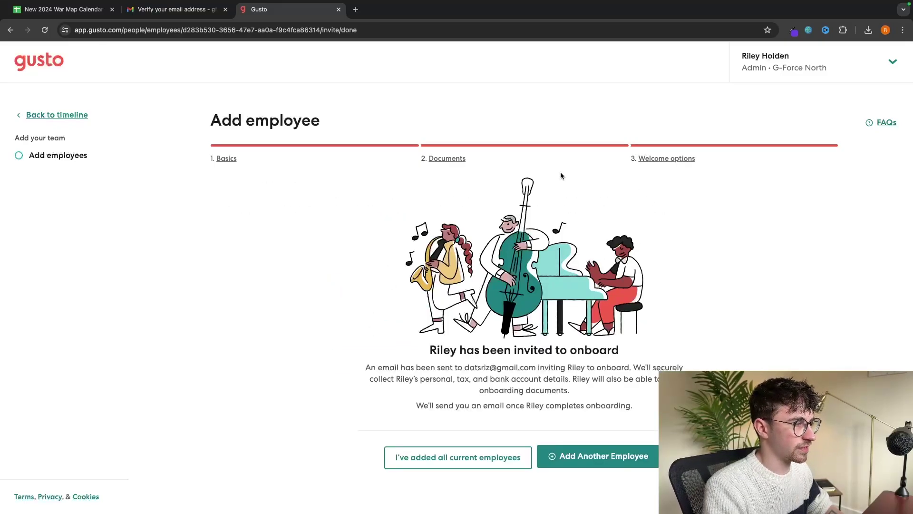
View onboarding team members showing the new hire as Invited, then switch to the Gmail invitation
left_click(75, 116)
left_click(55, 139)
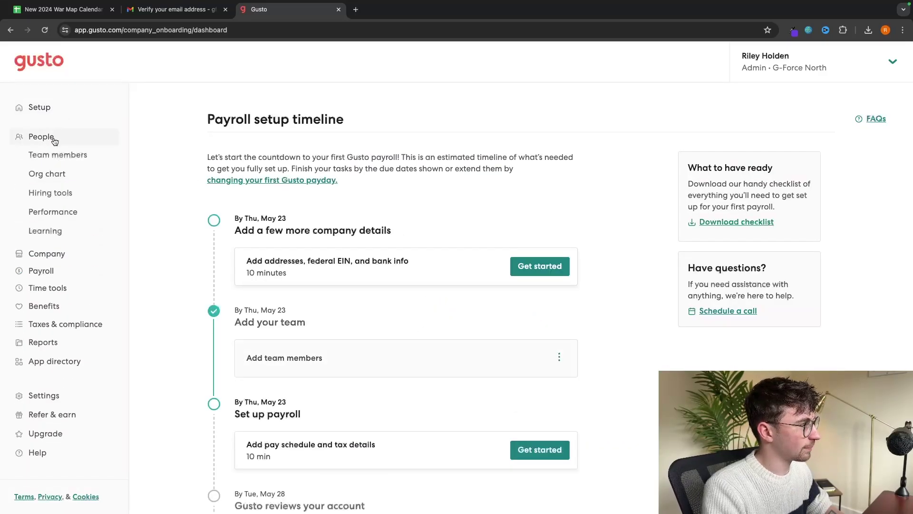
left_click(61, 156)
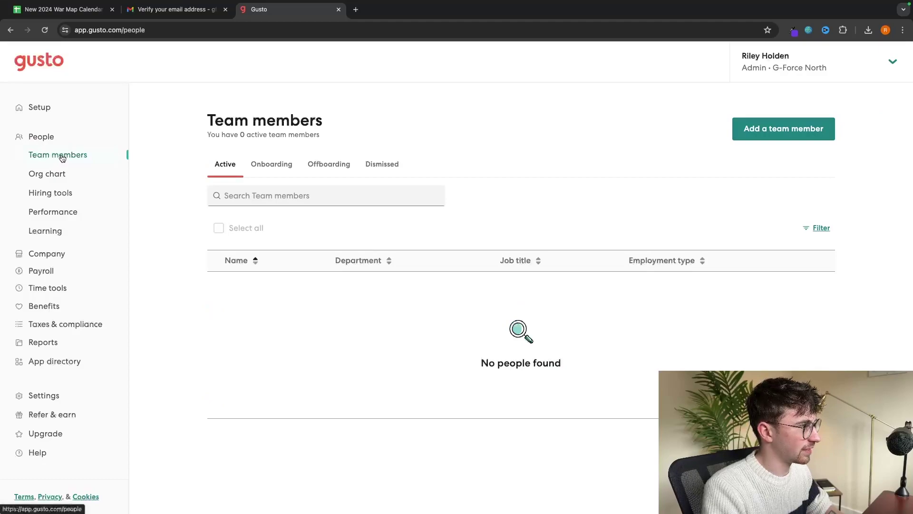
left_click(271, 167)
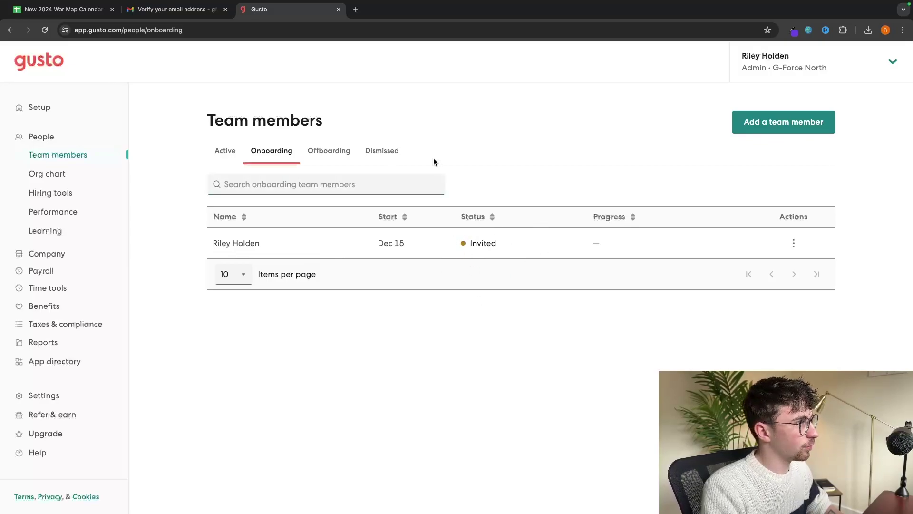
left_click(171, 9)
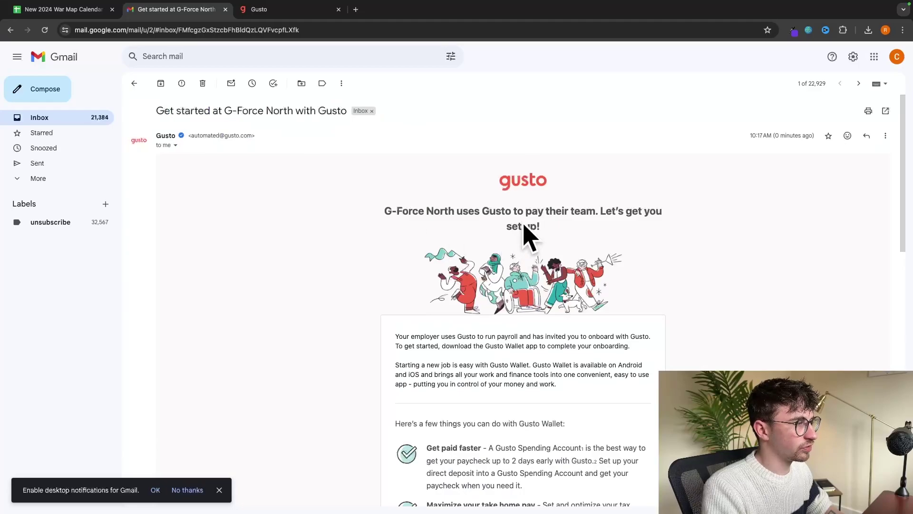
Read through the 'Get started at G-Force North with Gusto' invitation email
scroll(525, 224, "down", 5)
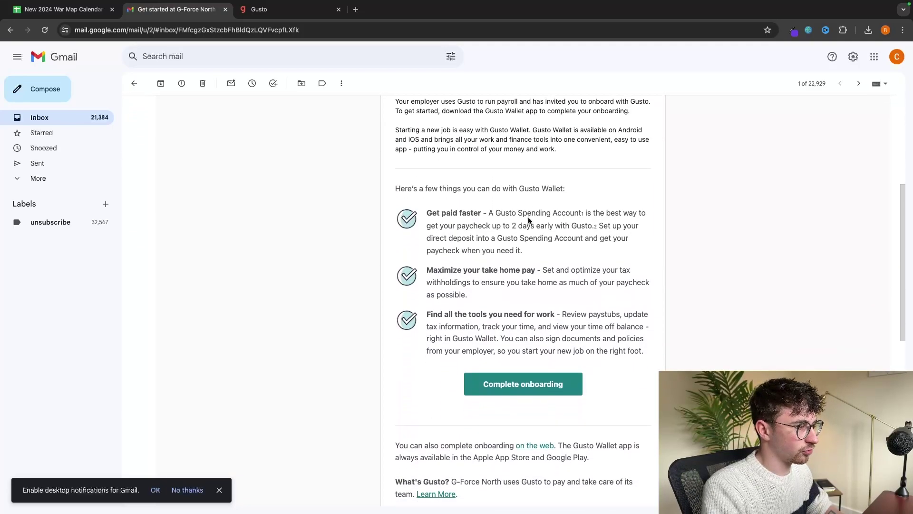
scroll(529, 220, "up", 5)
left_click_drag(384, 176, 613, 190)
left_click(614, 191)
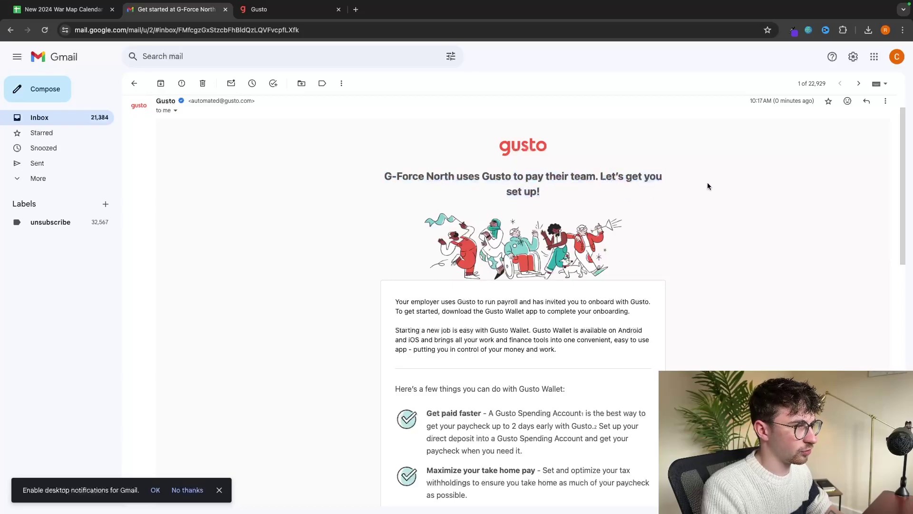
scroll(689, 253, "down", 7)
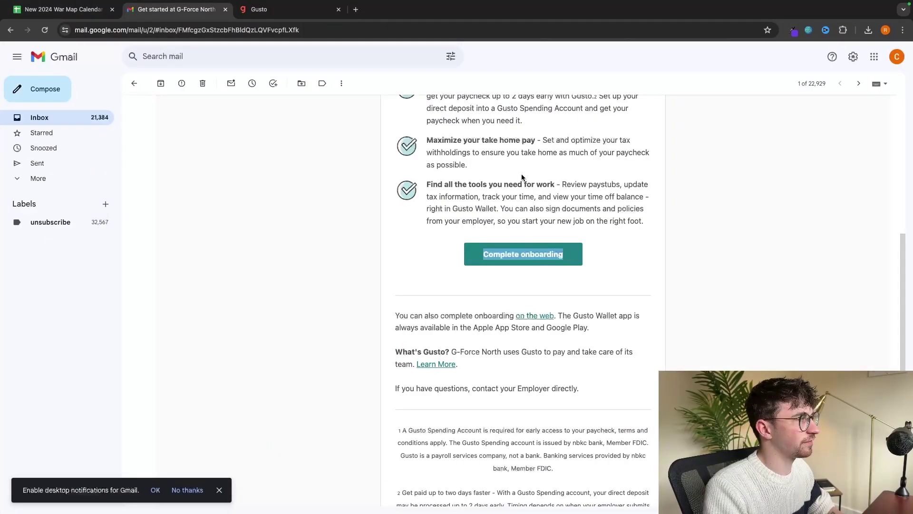
Check the active team members, then return to the payroll setup timeline's Set up payroll section
left_click(278, 17)
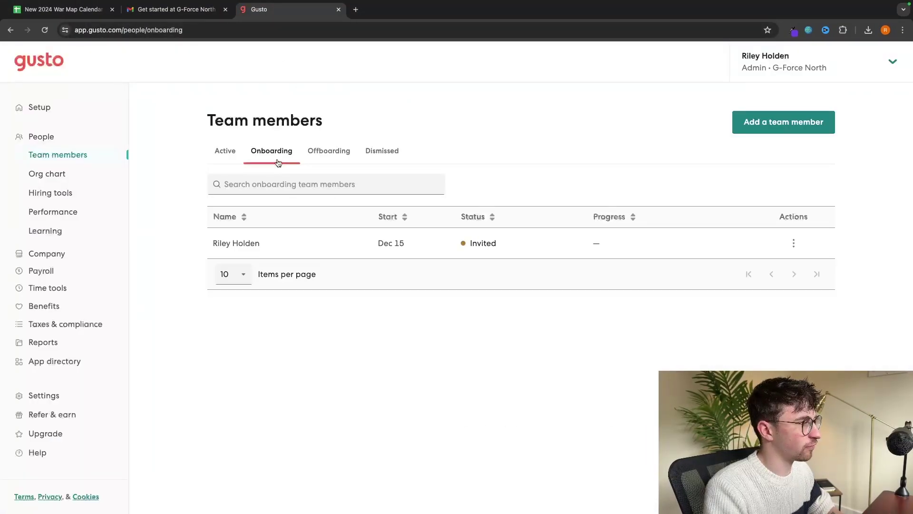
left_click(225, 150)
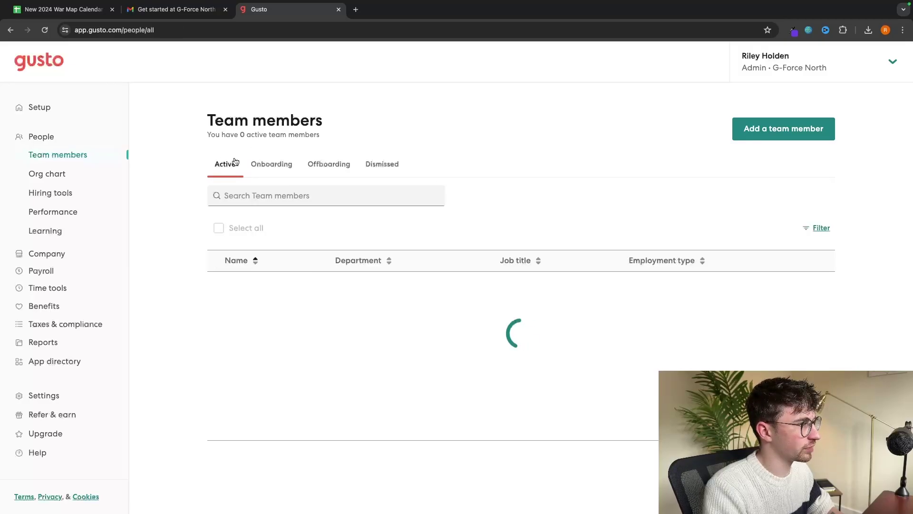
left_click(40, 107)
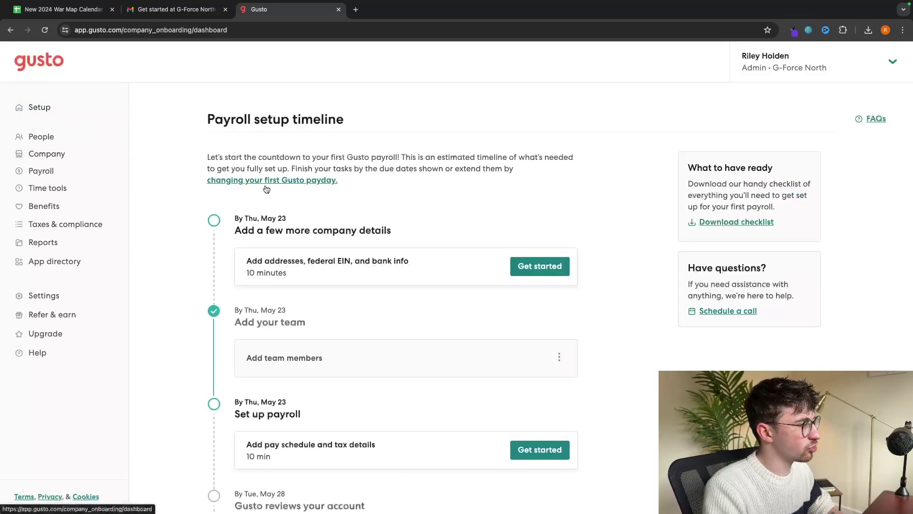
scroll(281, 188, "down", 3)
scroll(281, 188, "down", 1)
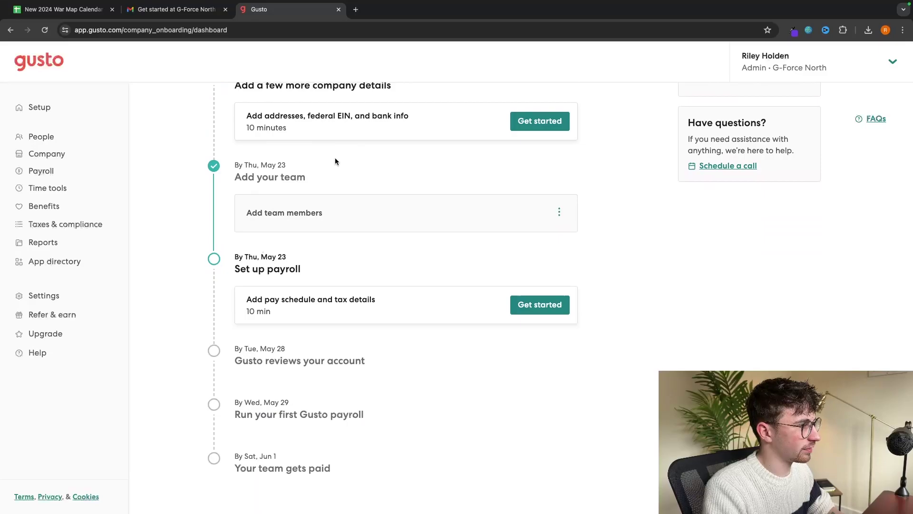
scroll(304, 186, "down", 1)
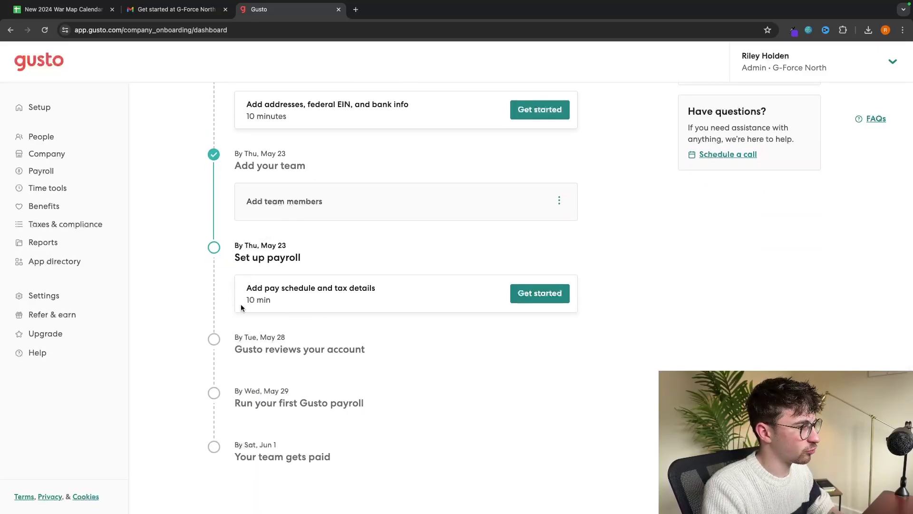
Start pay schedule setup with one schedule and review the recommended Twice per month paydays
left_click(536, 293)
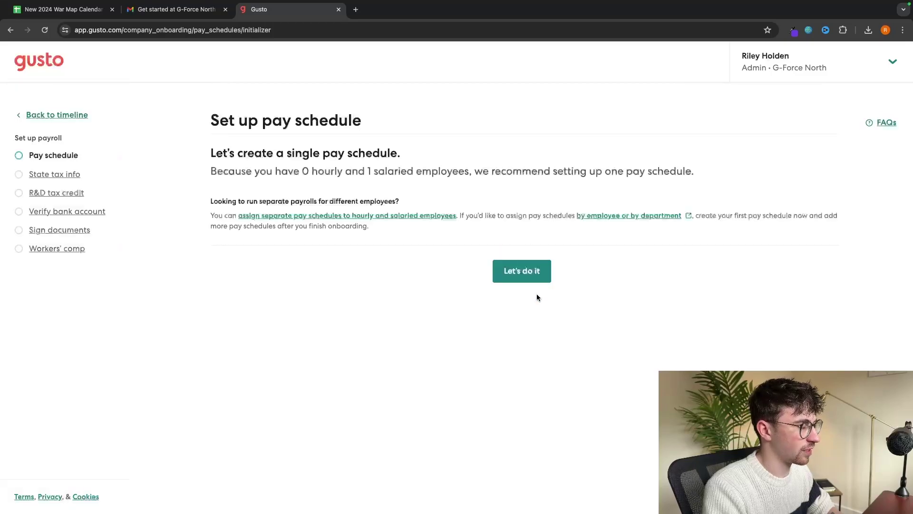
left_click(522, 269)
left_click_drag(204, 177, 422, 176)
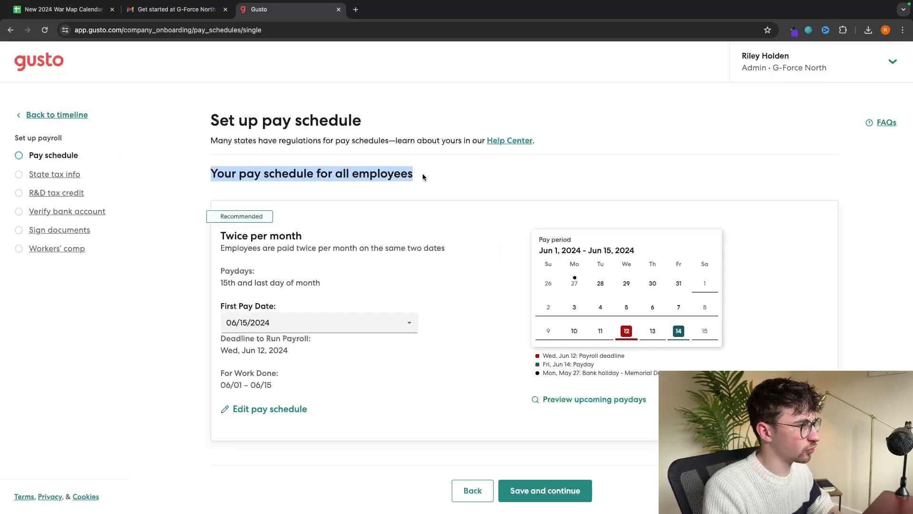
left_click(422, 176)
scroll(421, 176, "down", 1)
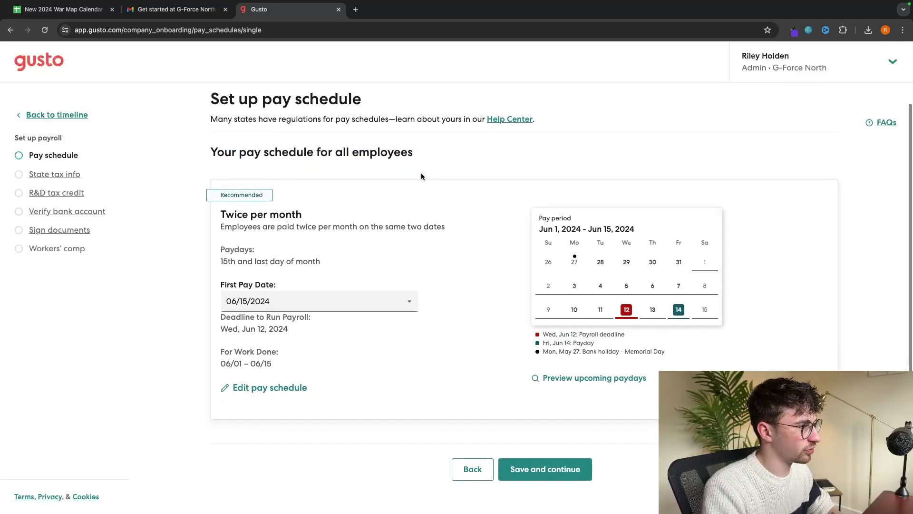
left_click_drag(218, 214, 306, 213)
left_click(306, 216)
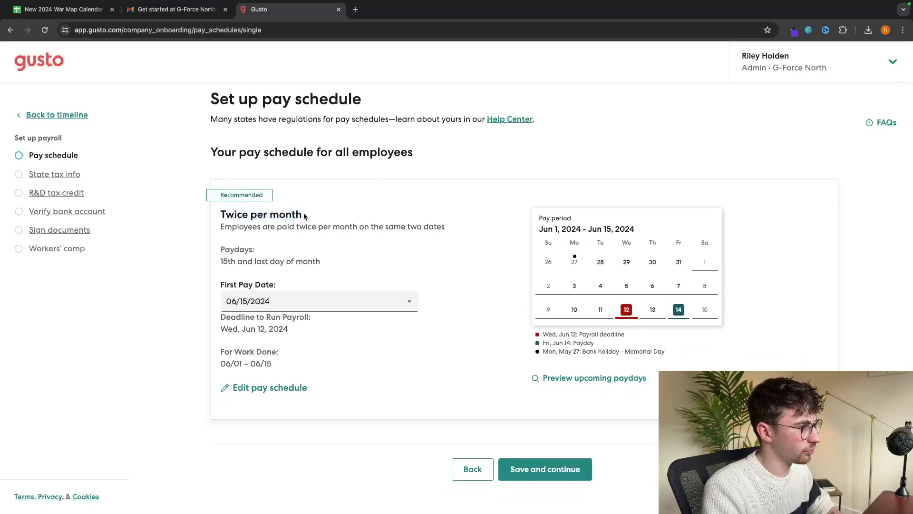
left_click_drag(212, 249, 317, 264)
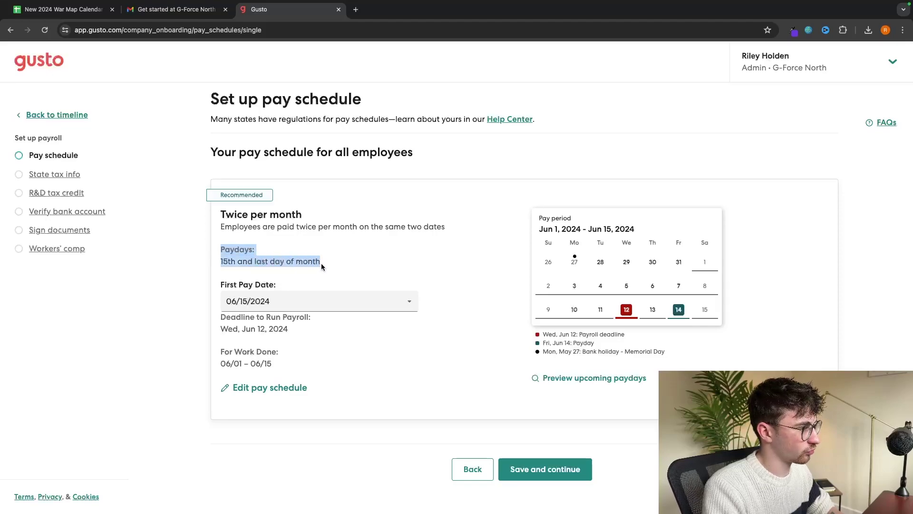
left_click(321, 265)
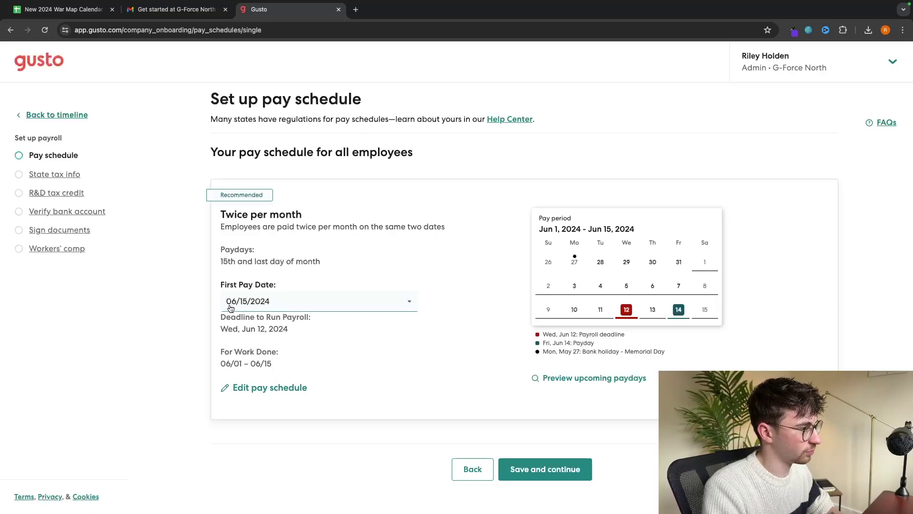
Set pay frequency to Monthly with payday on the last day of the month
left_click(290, 387)
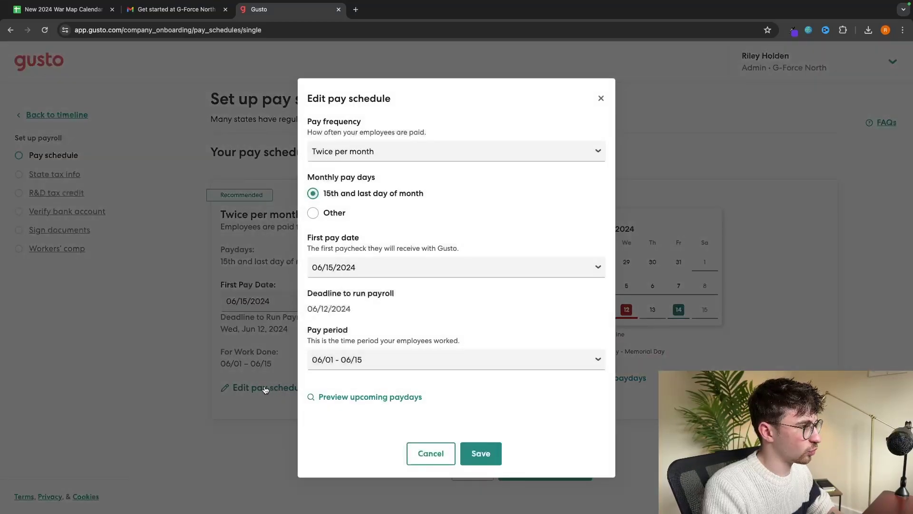
left_click(392, 152)
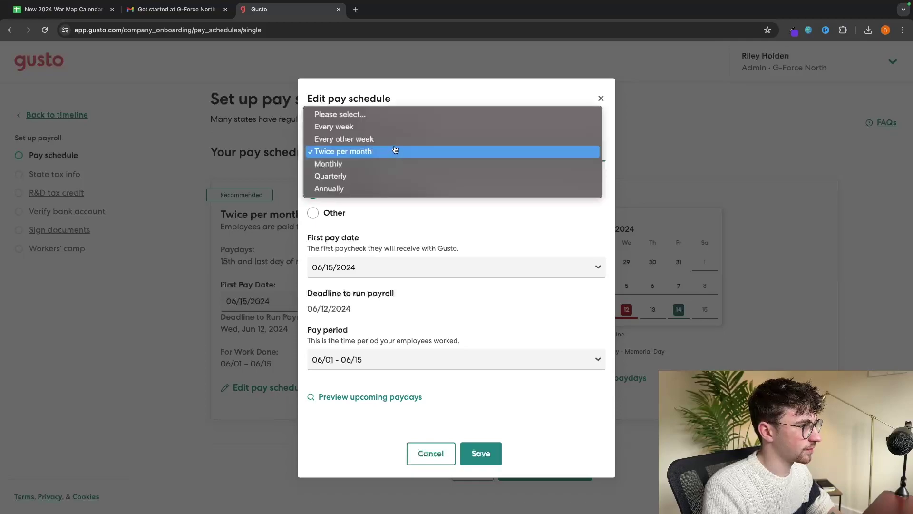
left_click(327, 165)
left_click(347, 305)
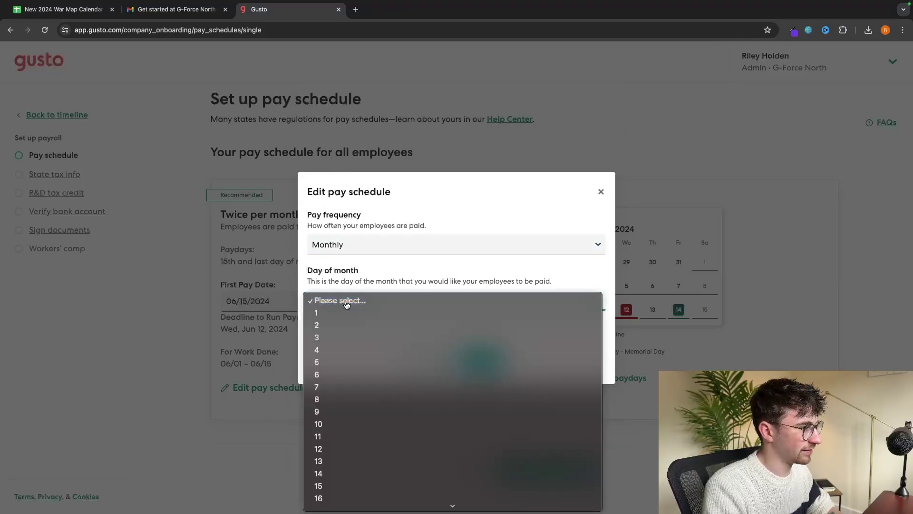
scroll(347, 409, "down", 3)
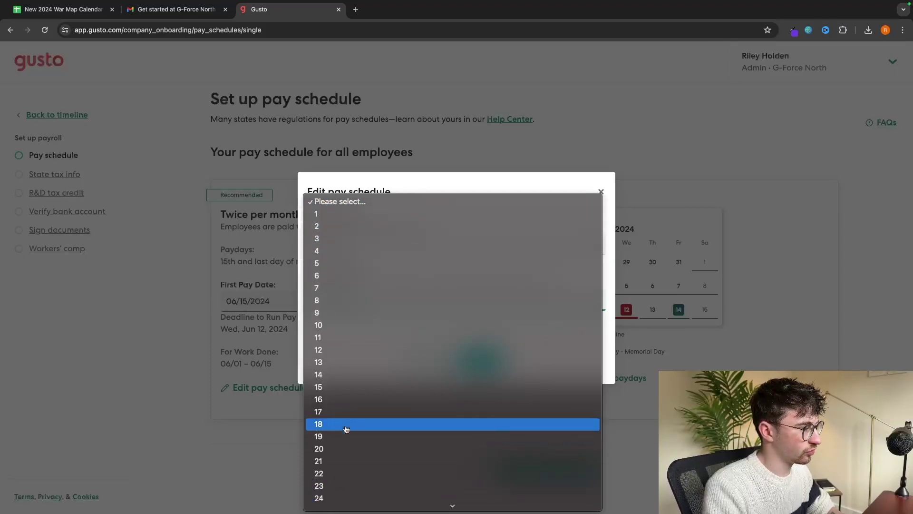
scroll(346, 430, "down", 2)
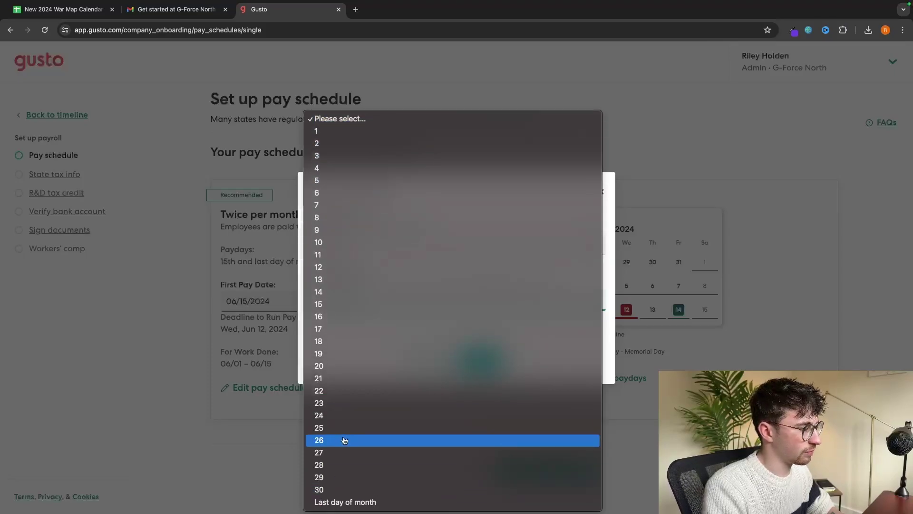
left_click(343, 490)
left_click(362, 282)
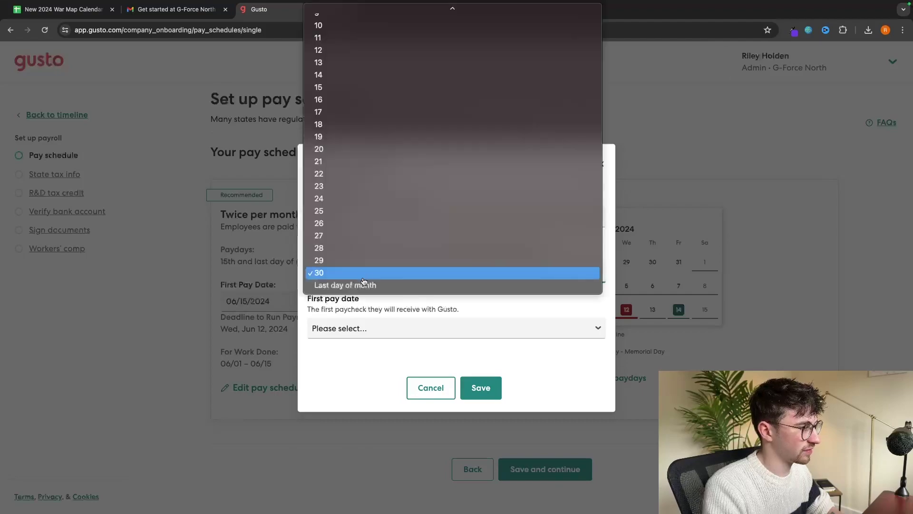
left_click(376, 285)
left_click(391, 281)
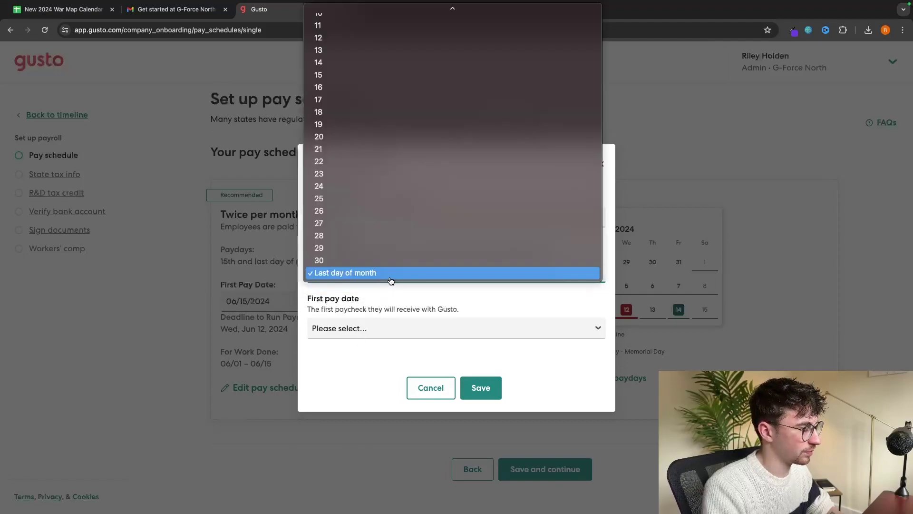
left_click(391, 280)
Set the first pay date to 05/31/2024 and save the schedule
left_click_drag(308, 299, 363, 297)
left_click(379, 299)
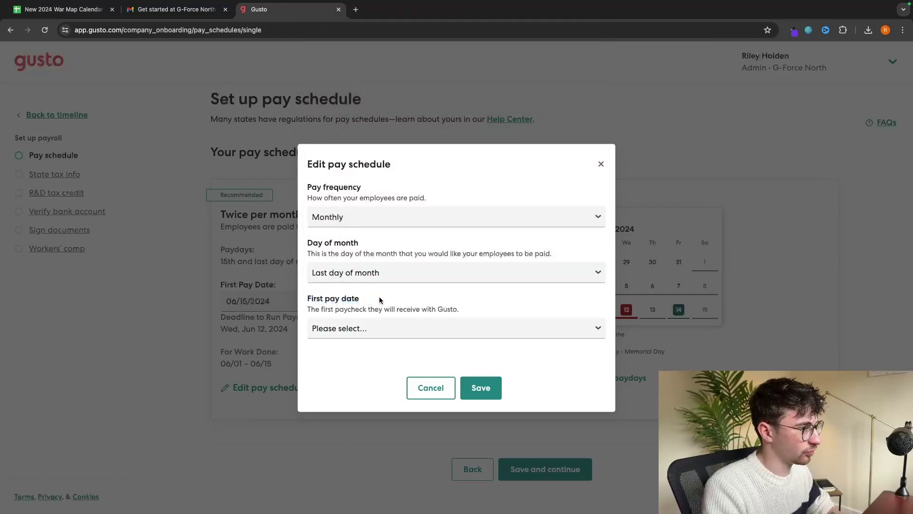
left_click(358, 328)
left_click(355, 340)
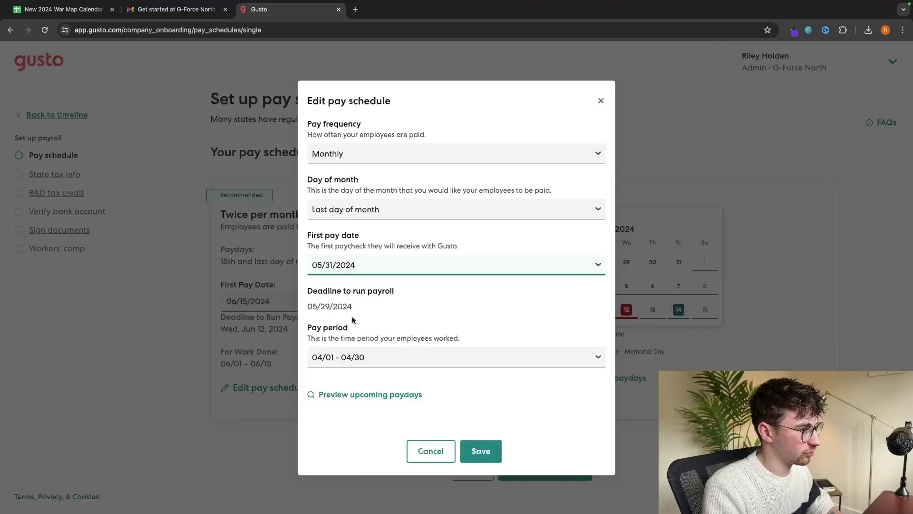
left_click(495, 452)
scroll(424, 404, "down", 1)
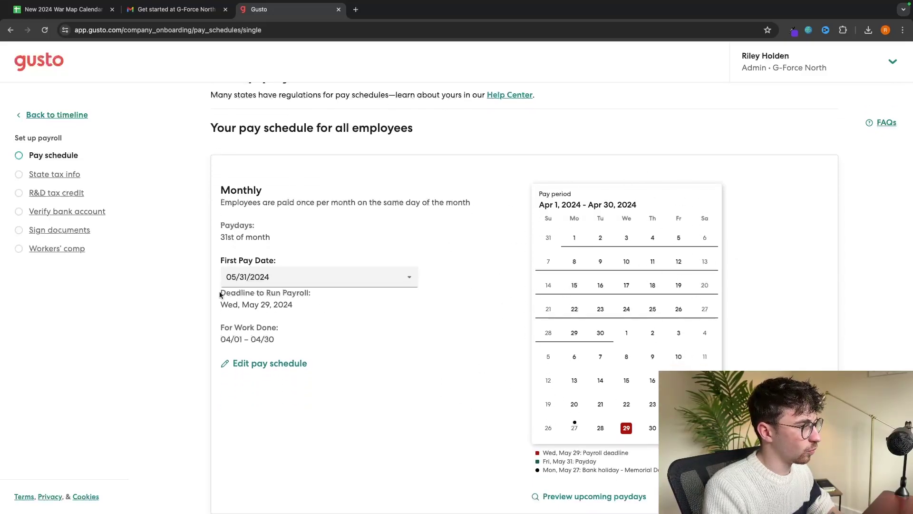
left_click_drag(220, 295, 314, 298)
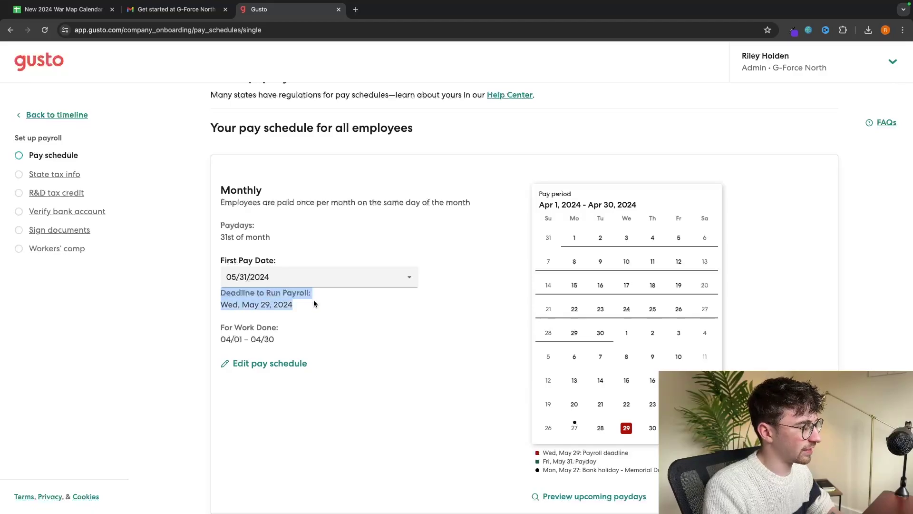
left_click(308, 305)
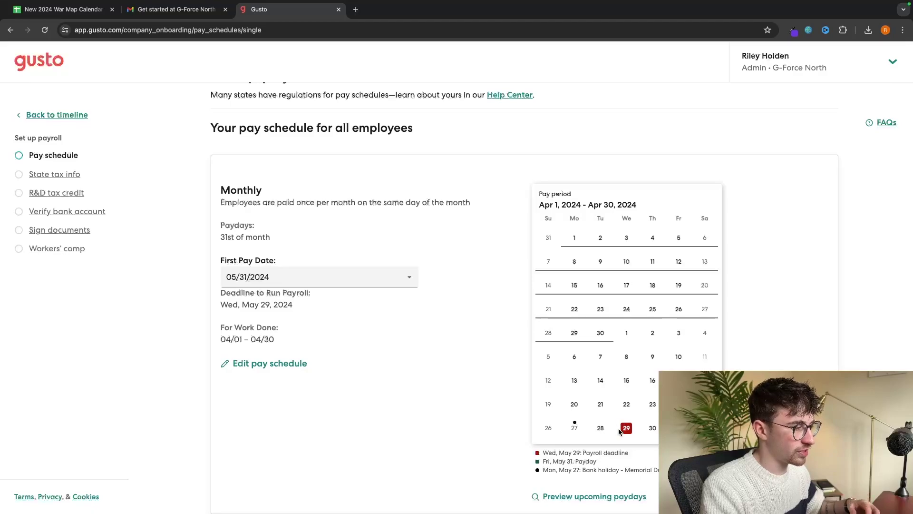
scroll(638, 420, "down", 3)
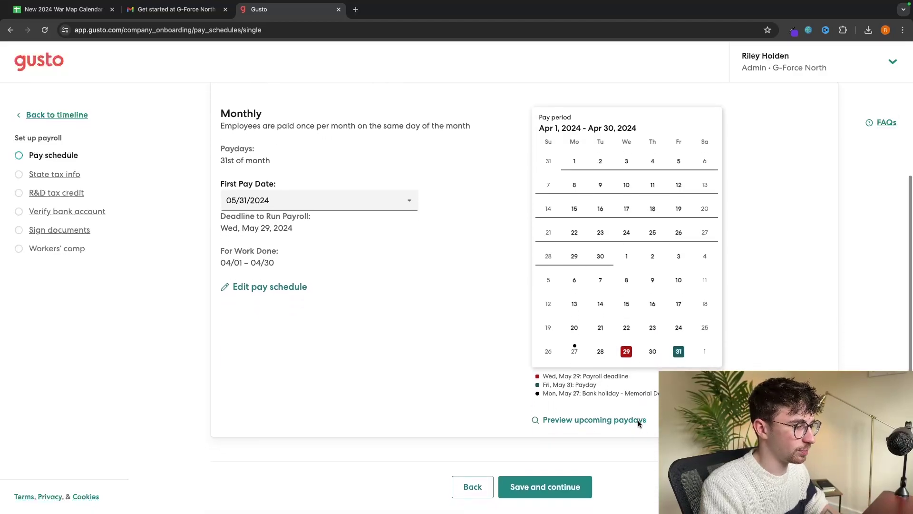
Save the pay schedule step, review State tax info, then go to R&D tax credit
left_click(557, 461)
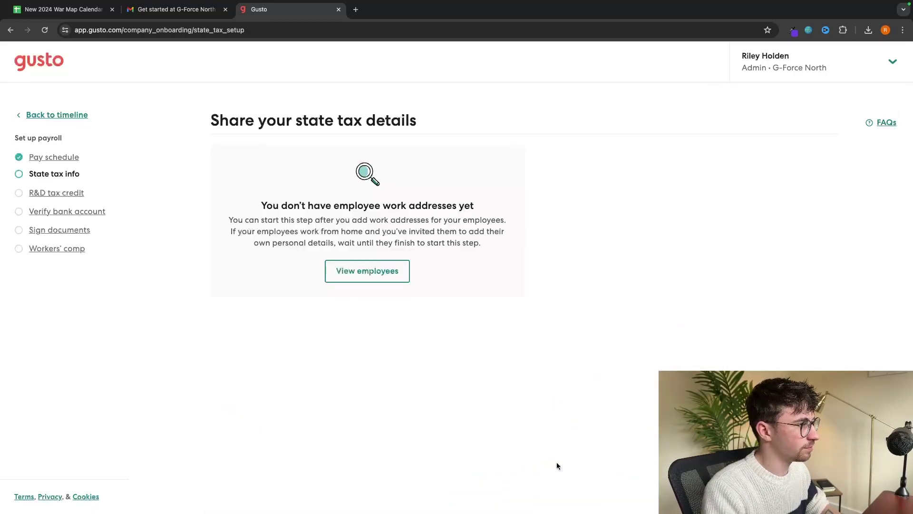
left_click_drag(200, 121, 414, 120)
left_click(424, 120)
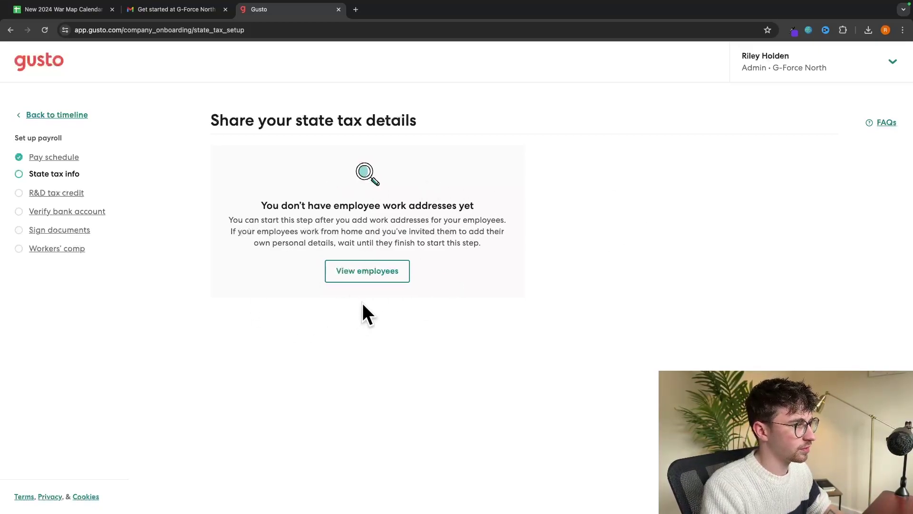
left_click(78, 197)
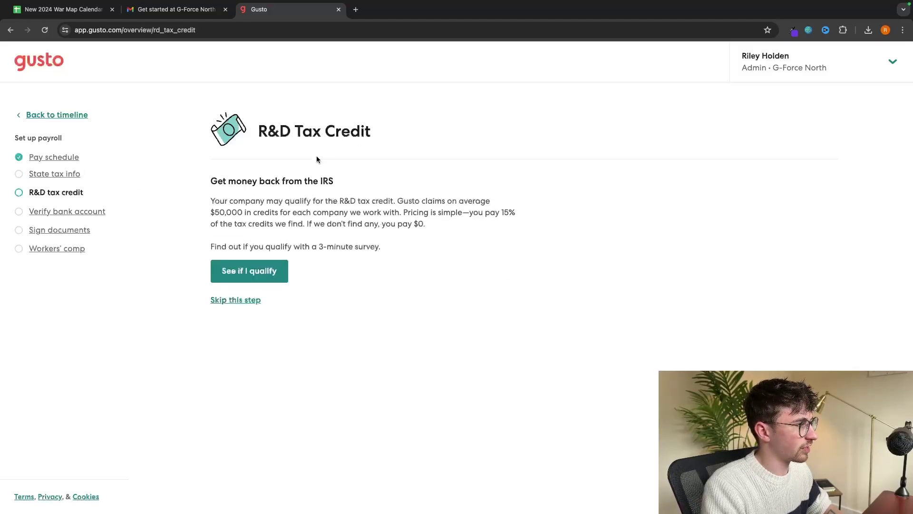
Read the R&D tax credit IRS refund page and start the qualification survey
left_click_drag(208, 186, 355, 185)
left_click(354, 185)
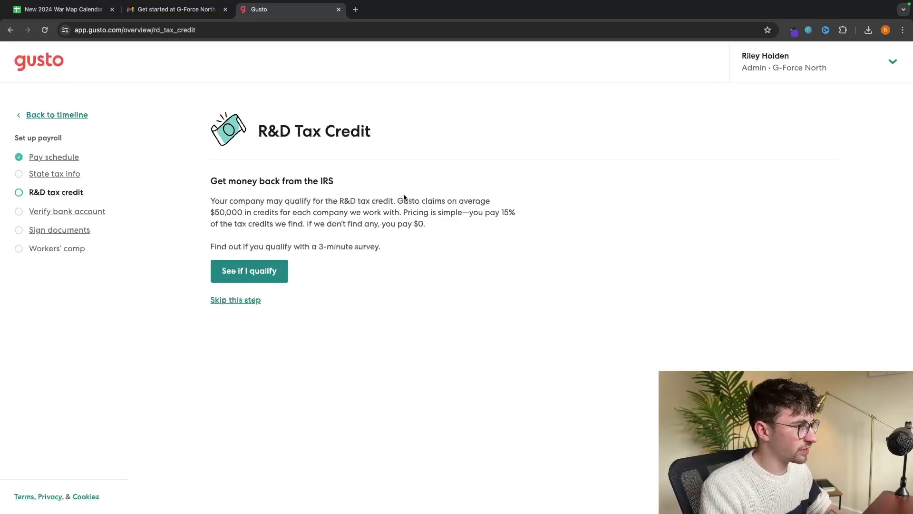
left_click_drag(398, 200, 471, 228)
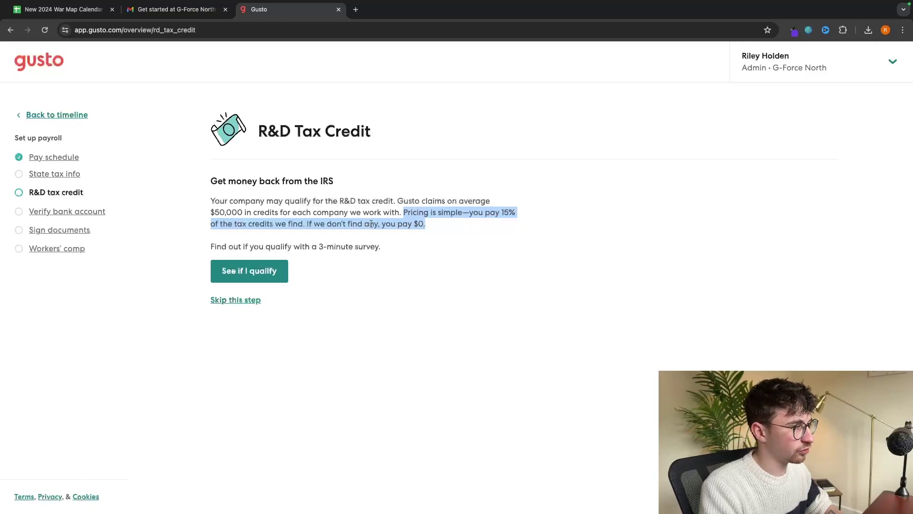
left_click(412, 220)
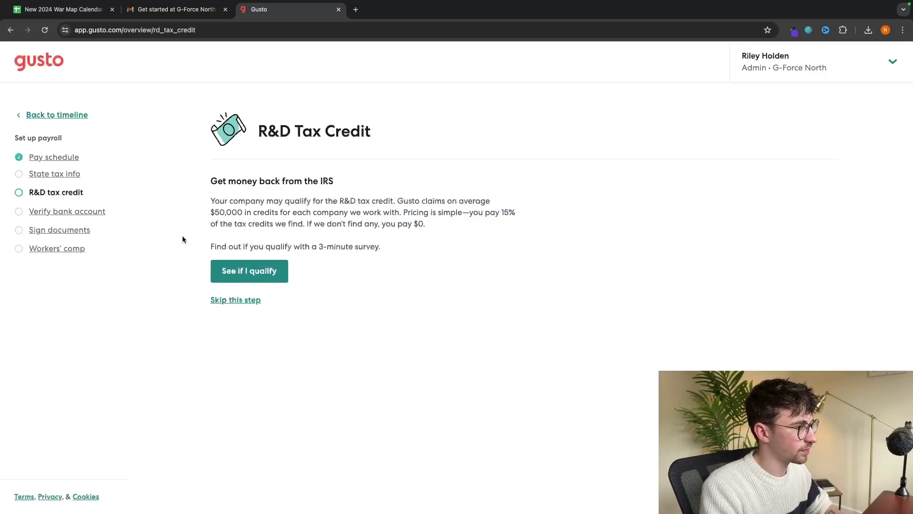
left_click_drag(189, 246, 461, 246)
left_click(467, 245)
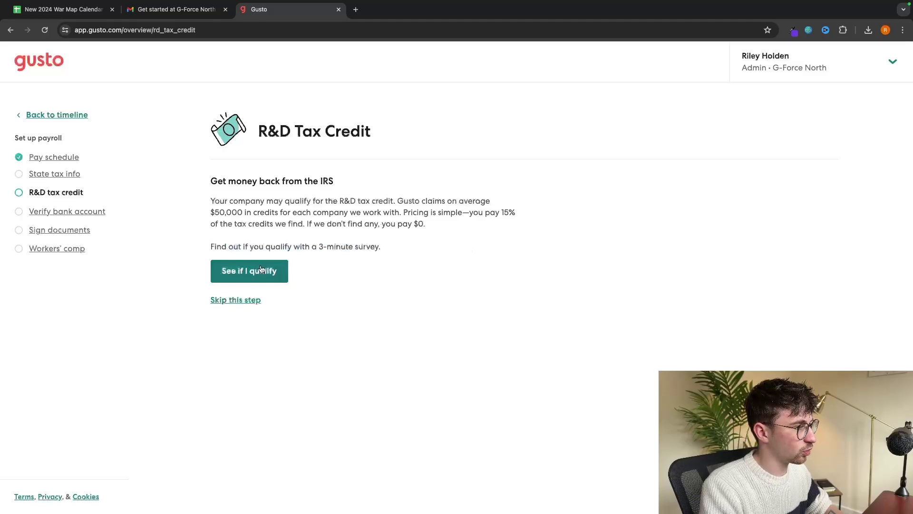
left_click(261, 269)
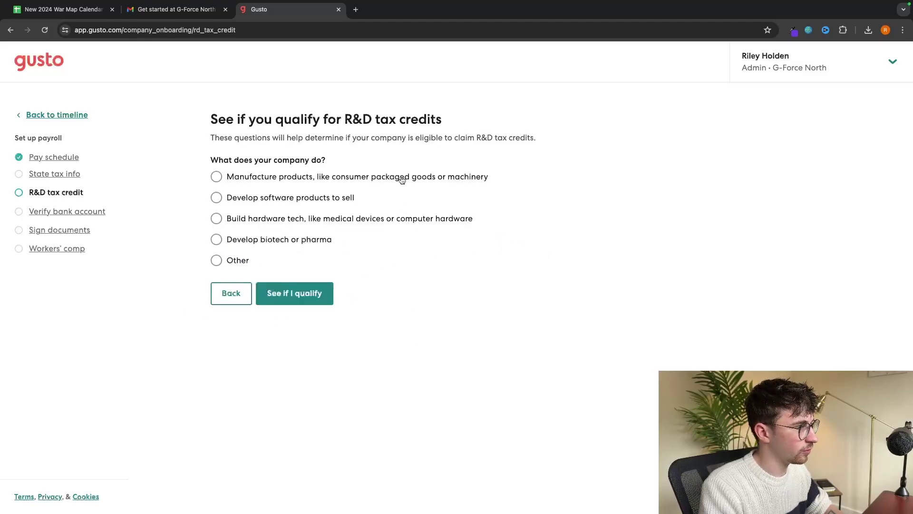
Go to Verify bank account, then open the workers' comp policy question
left_click(101, 208)
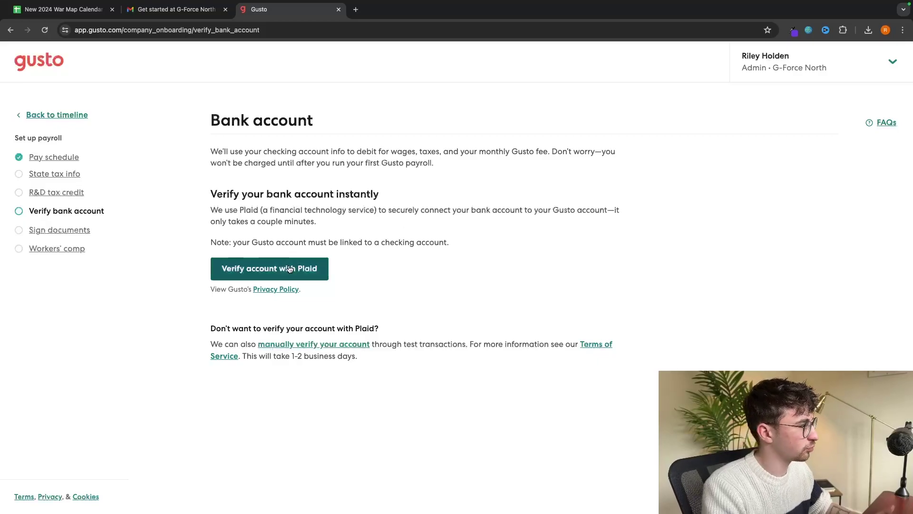
left_click(63, 233)
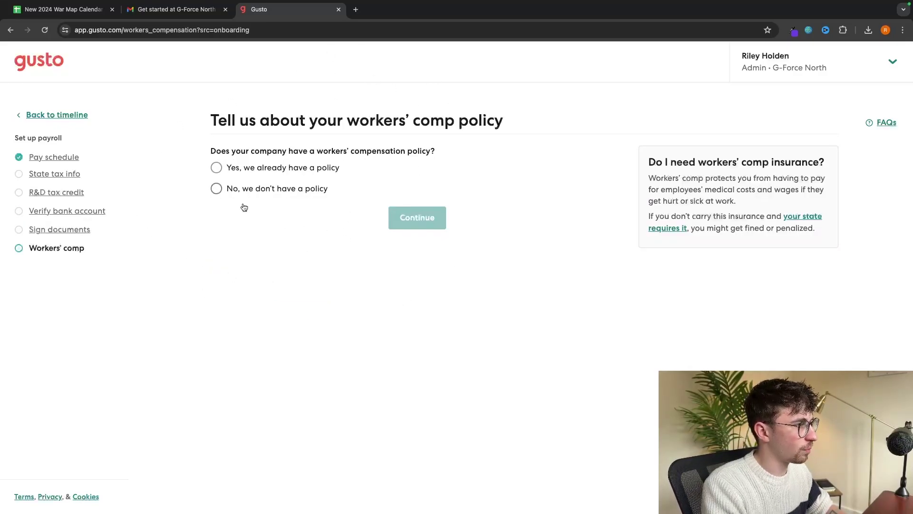
left_click_drag(219, 148, 423, 149)
left_click(452, 151)
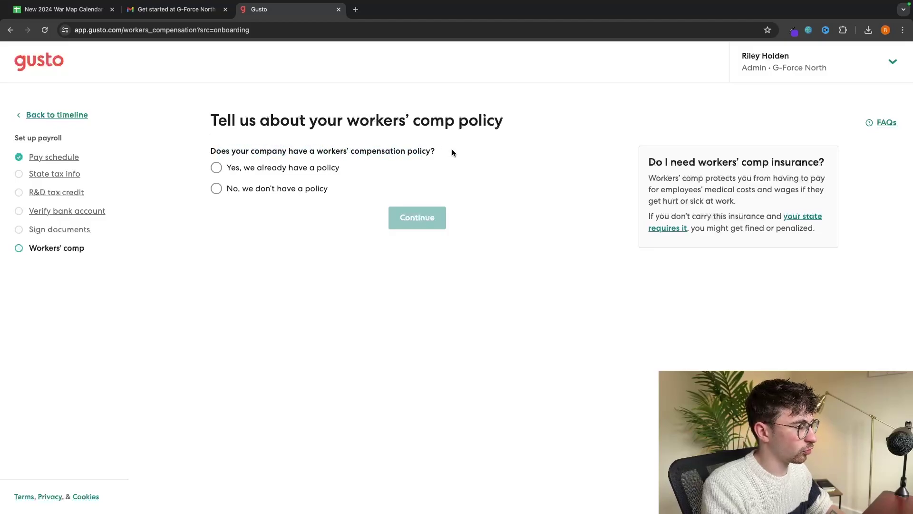
Answer 'No, we don't have a policy' and continue to new policy setup
left_click(238, 169)
left_click(265, 194)
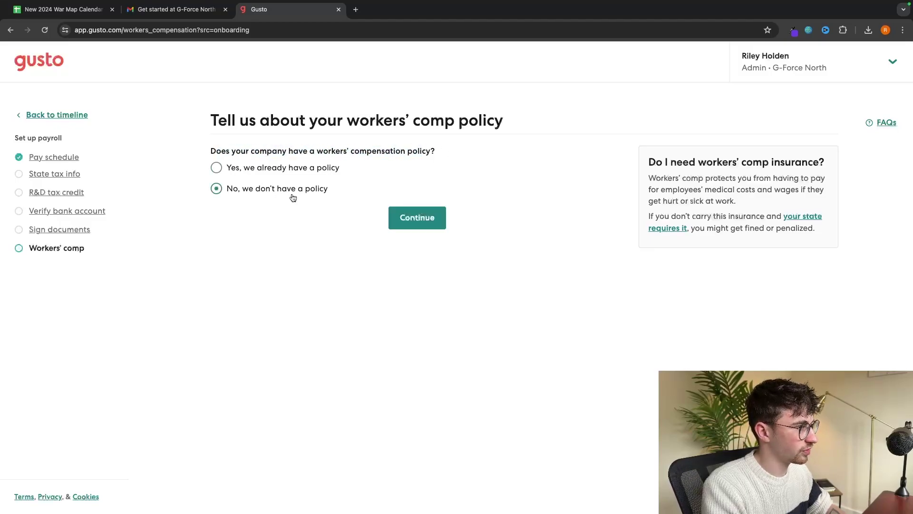
left_click(417, 218)
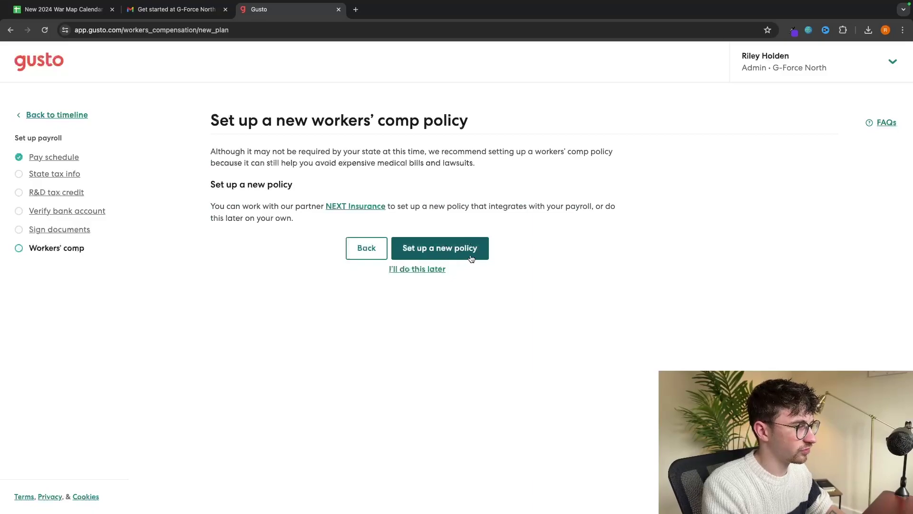
Return to the payroll setup timeline and scroll through its dated steps
left_click(57, 114)
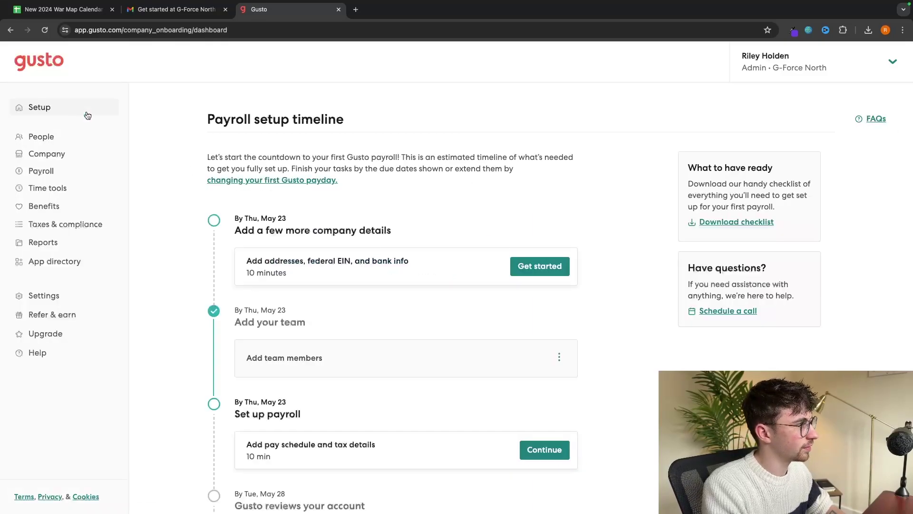
scroll(293, 333, "down", 3)
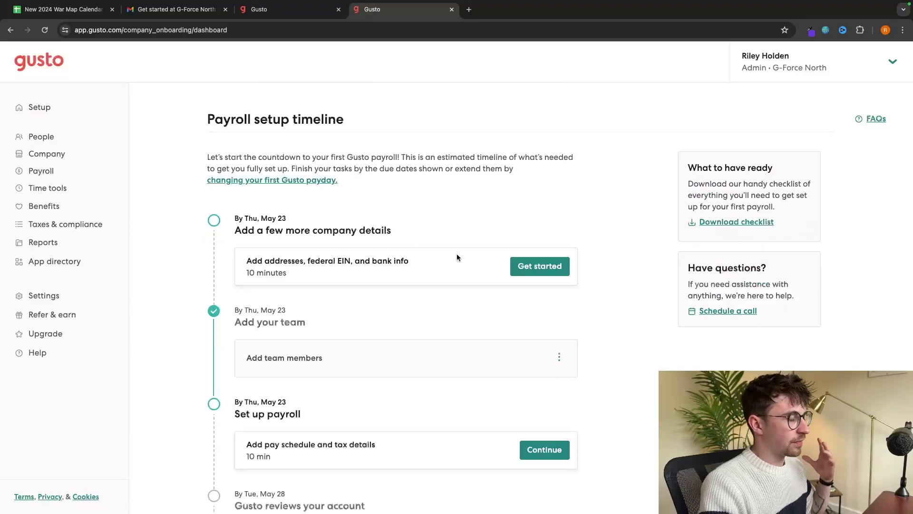
scroll(456, 257, "down", 5)
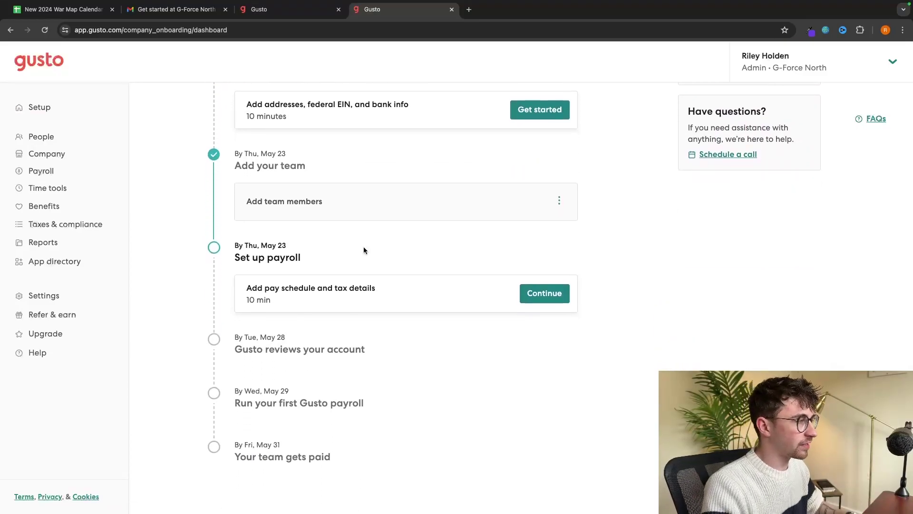
Open the Run payroll page listing its three setup blockers
scroll(363, 250, "up", 3)
scroll(363, 250, "up", 1)
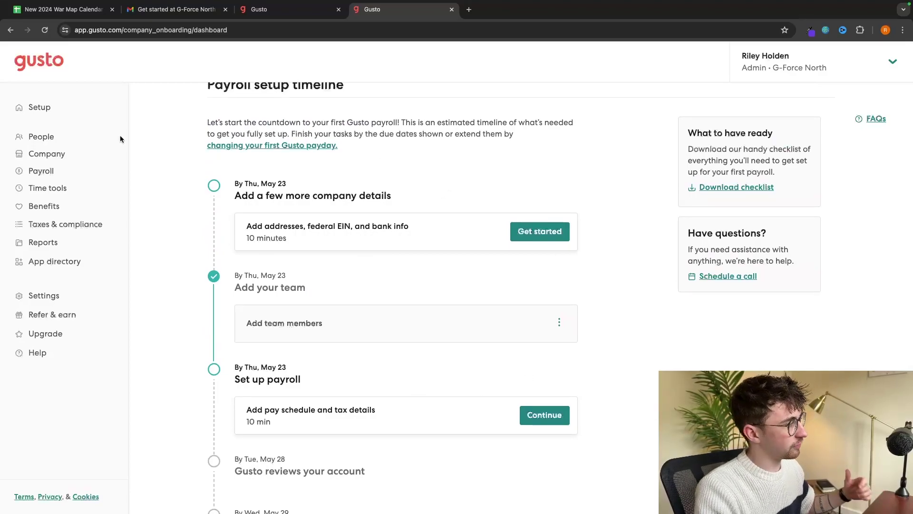
left_click(42, 173)
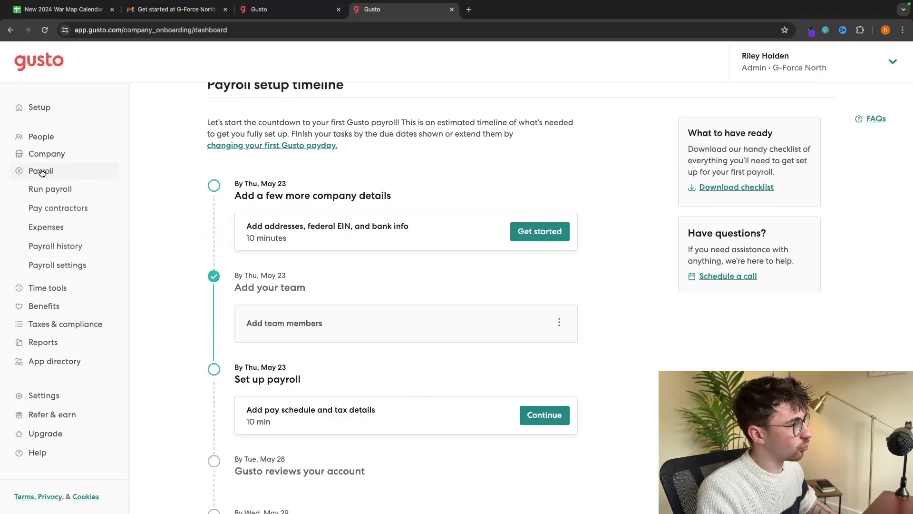
left_click(61, 188)
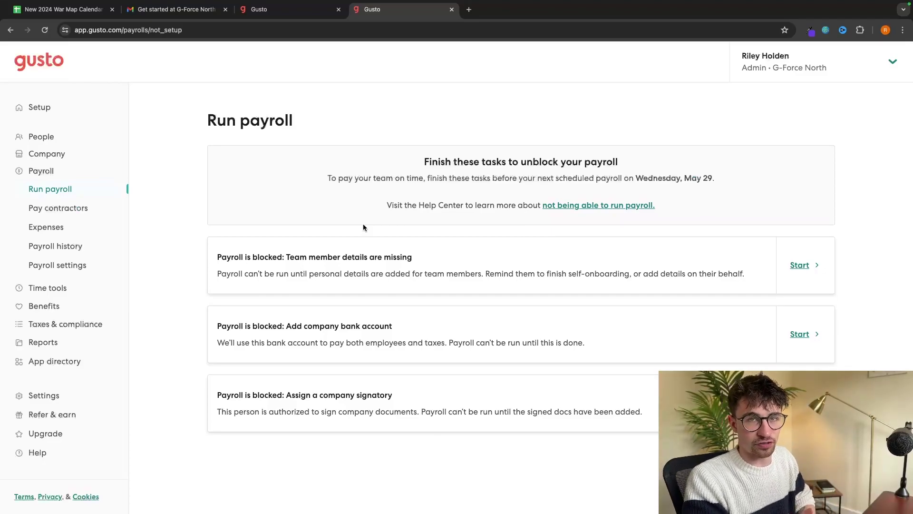
View the Pay contractors page, then open the expense reimbursements page
left_click(66, 209)
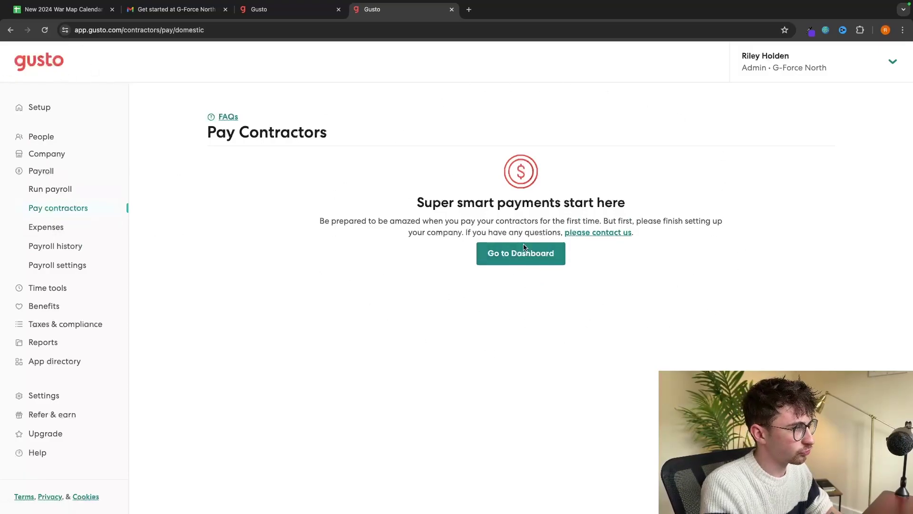
left_click(48, 225)
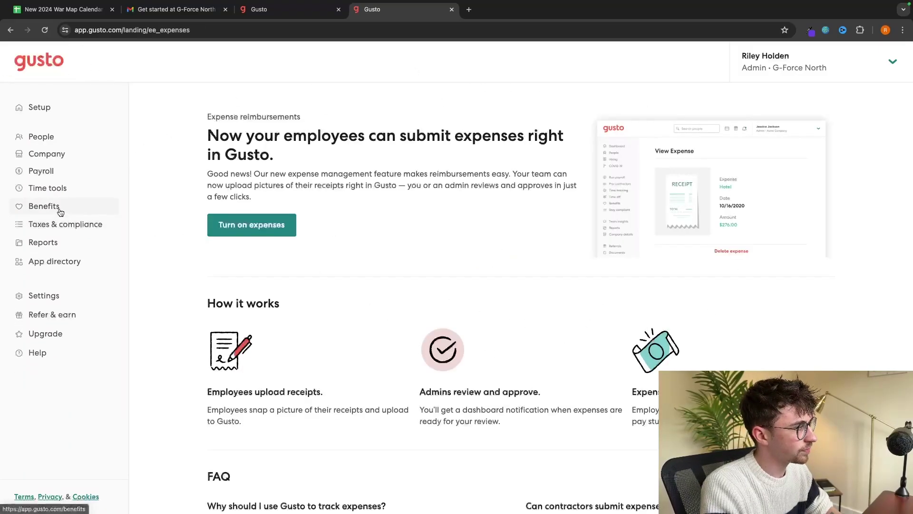
left_click(88, 171)
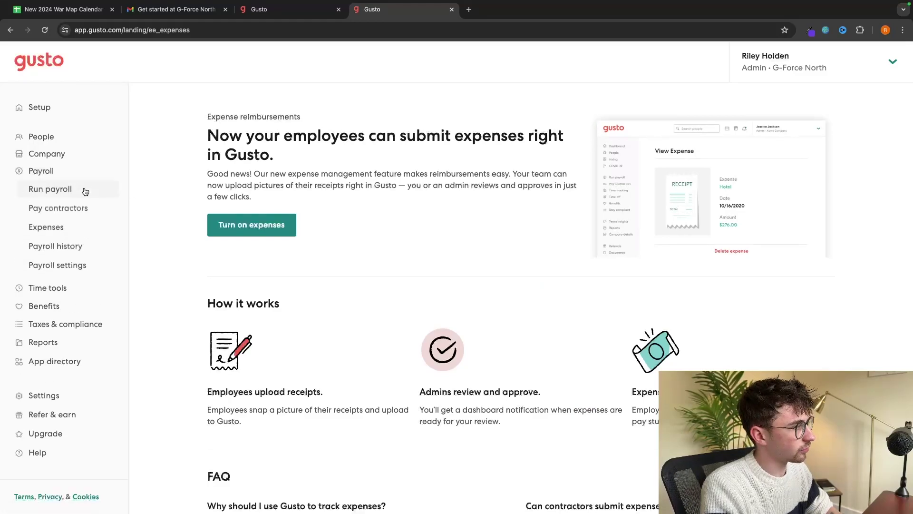
left_click(92, 226)
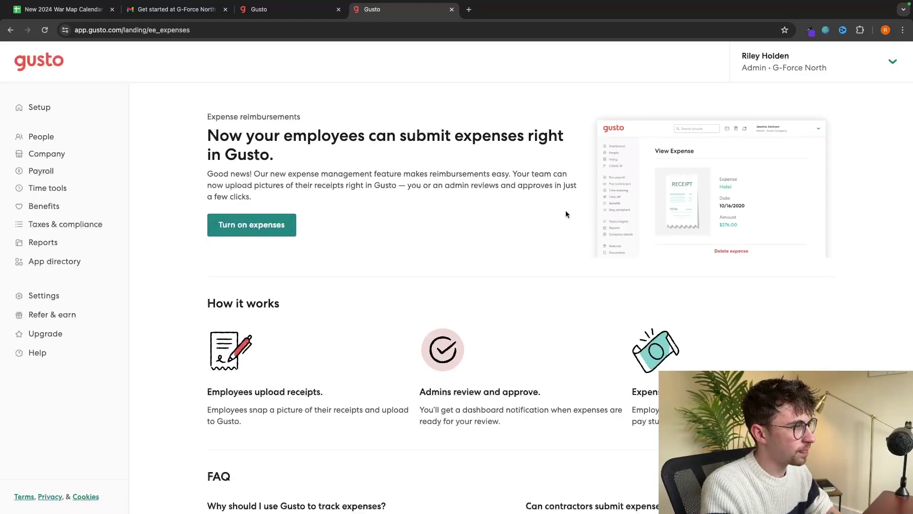
Review the expenses introduction and try Turn on expenses
left_click_drag(206, 137, 310, 153)
left_click(367, 162)
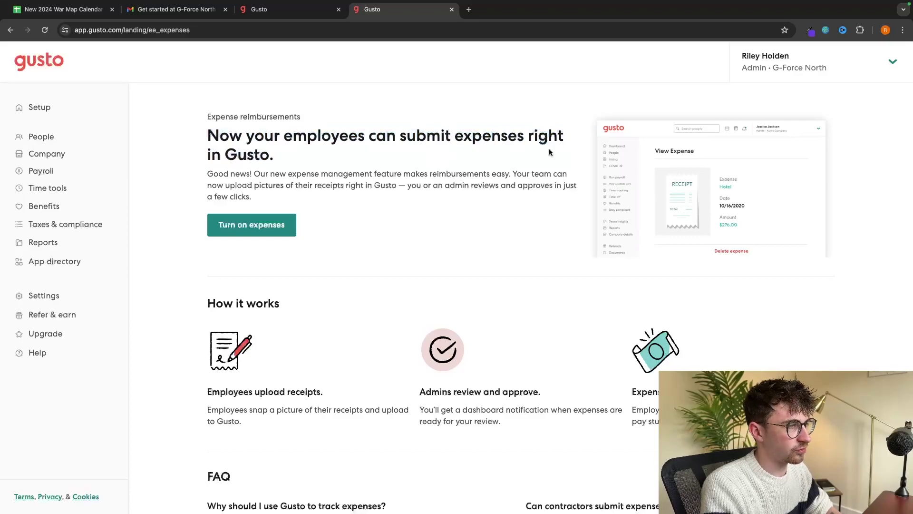
left_click(261, 228)
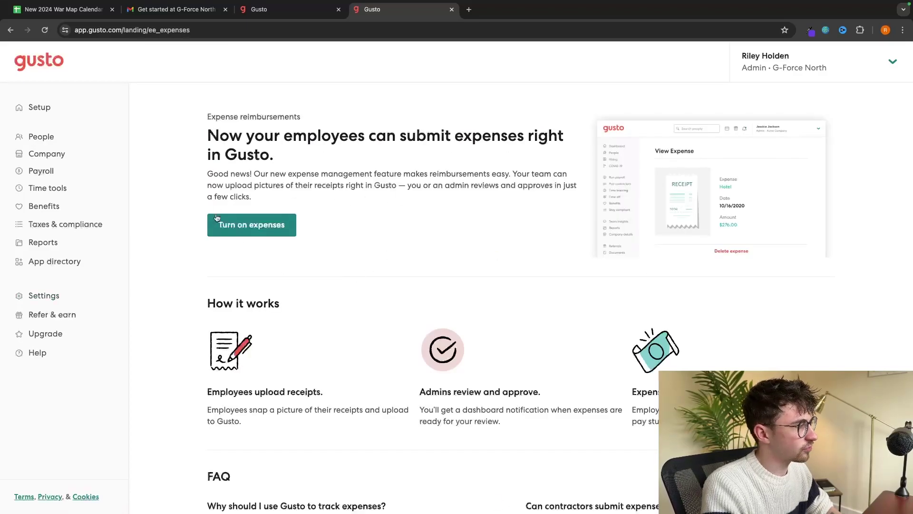
left_click(82, 192)
Check the empty payroll history, then open Company benefits recommending Health, 401(k) and Commuter
left_click(81, 247)
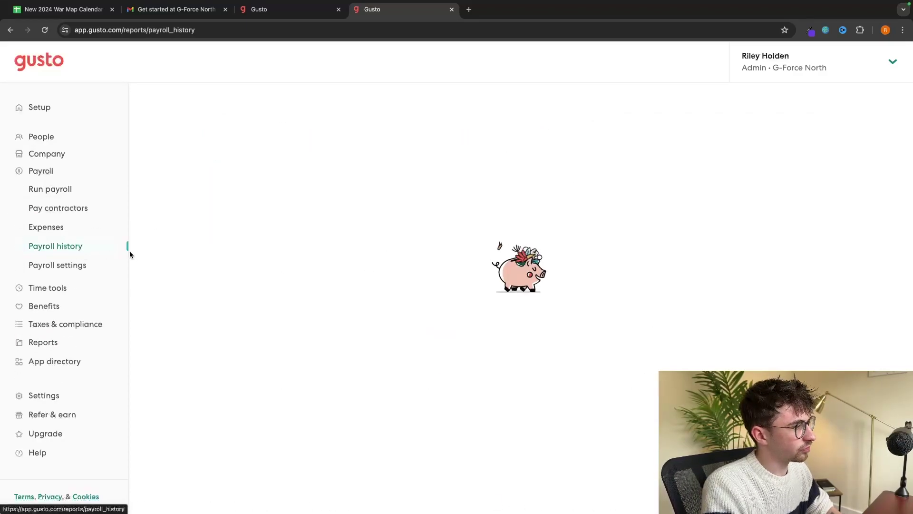
scroll(532, 222, "down", 1)
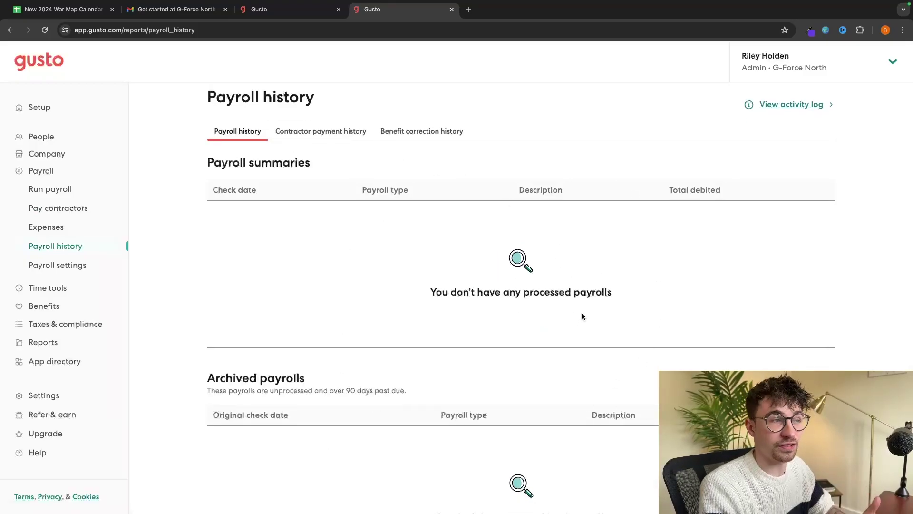
scroll(576, 315, "down", 1)
left_click(55, 308)
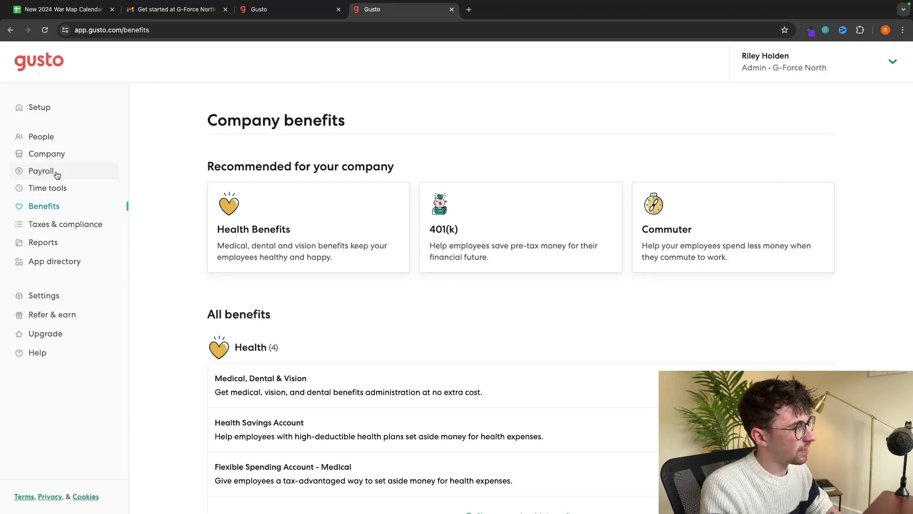
left_click(53, 157)
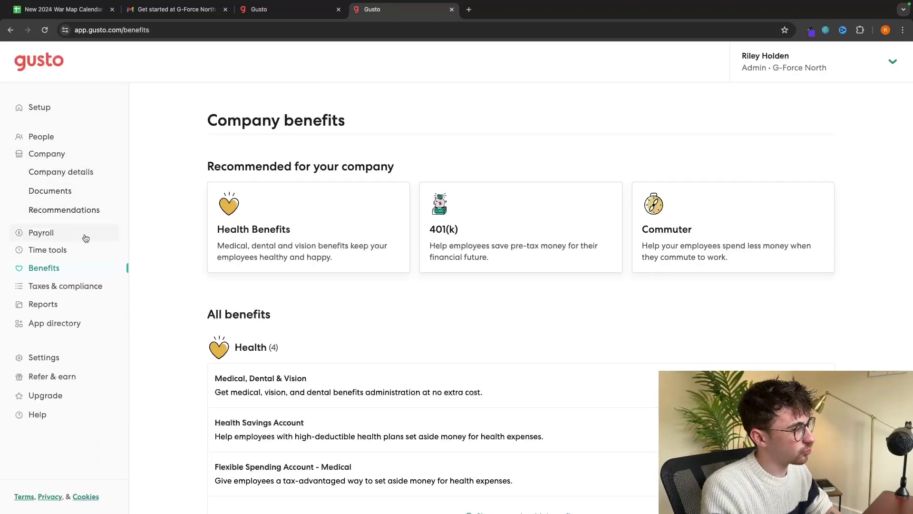
Scroll the Reports library of 1099 forms, bank transactions and paystubs, then return to the top
left_click(79, 300)
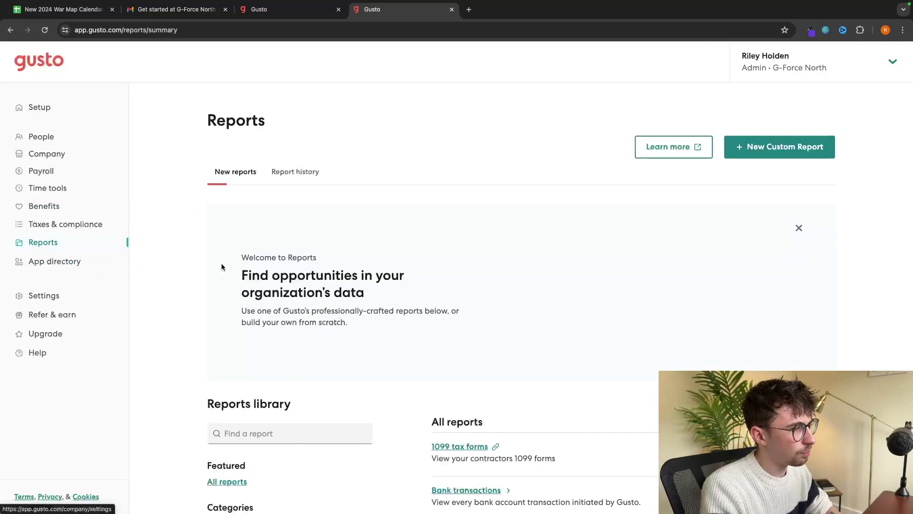
scroll(486, 342, "down", 6)
scroll(556, 420, "down", 4)
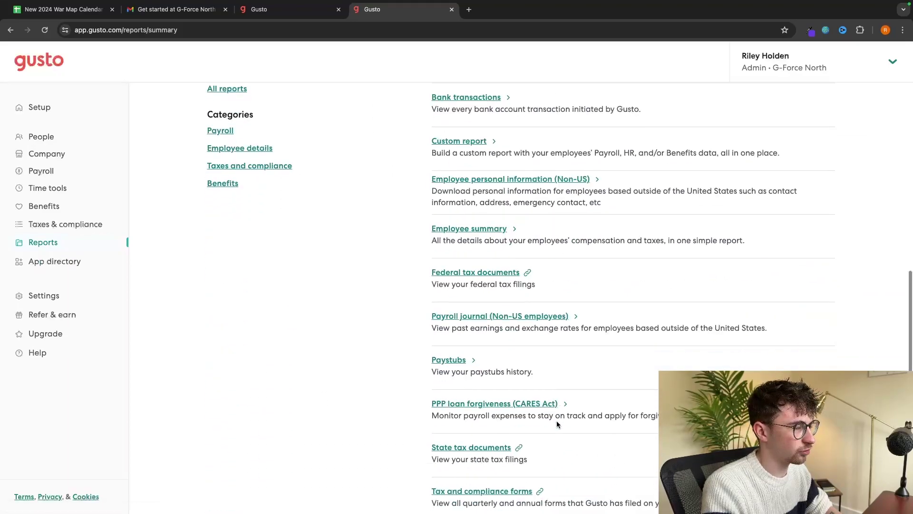
scroll(557, 422, "up", 10)
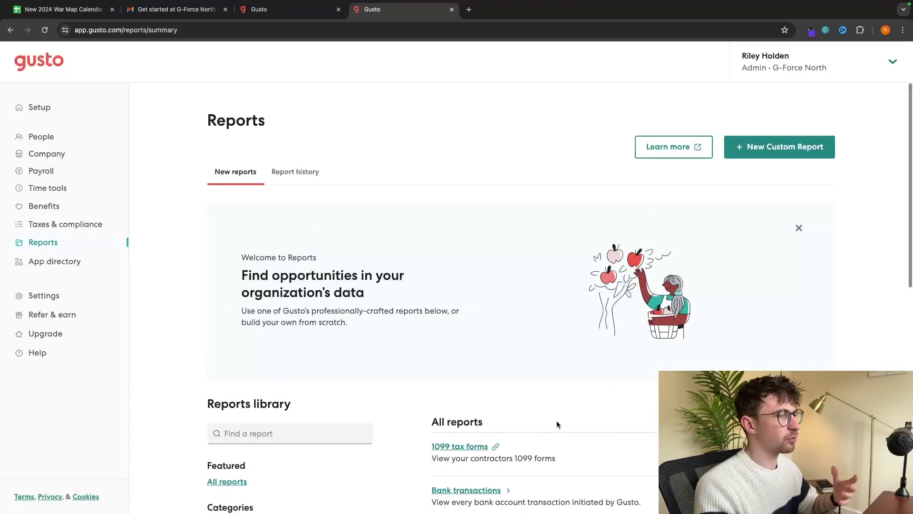